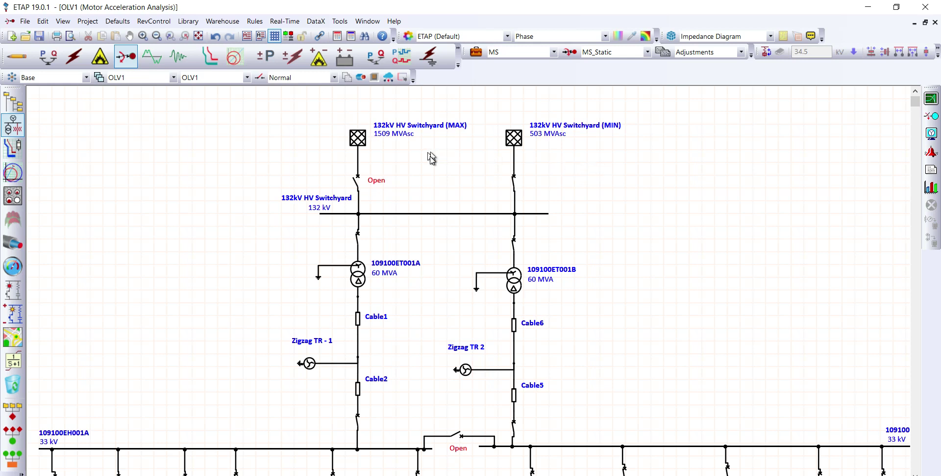
Put the one-line diagram into edit mode with the 8500 kW VFD motor feeders in view
left_click(130, 35)
left_click_drag(295, 318, 326, 179)
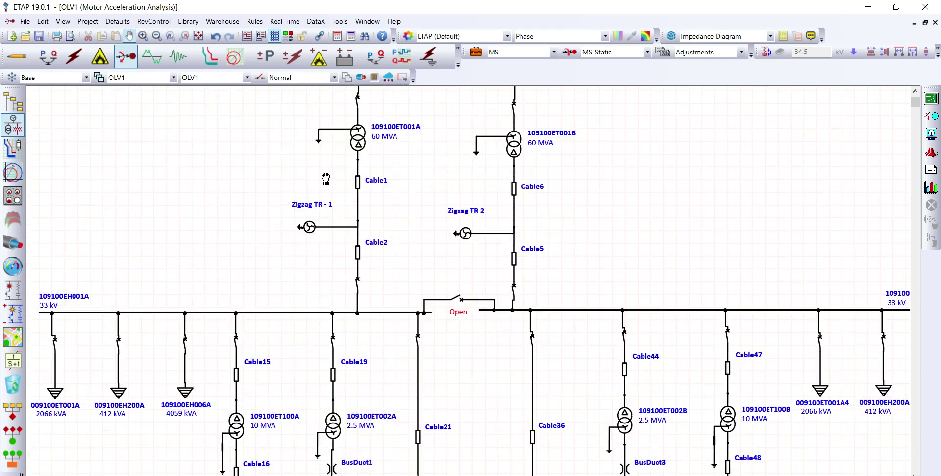
left_click_drag(309, 389, 335, 277)
left_click_drag(352, 387, 360, 268)
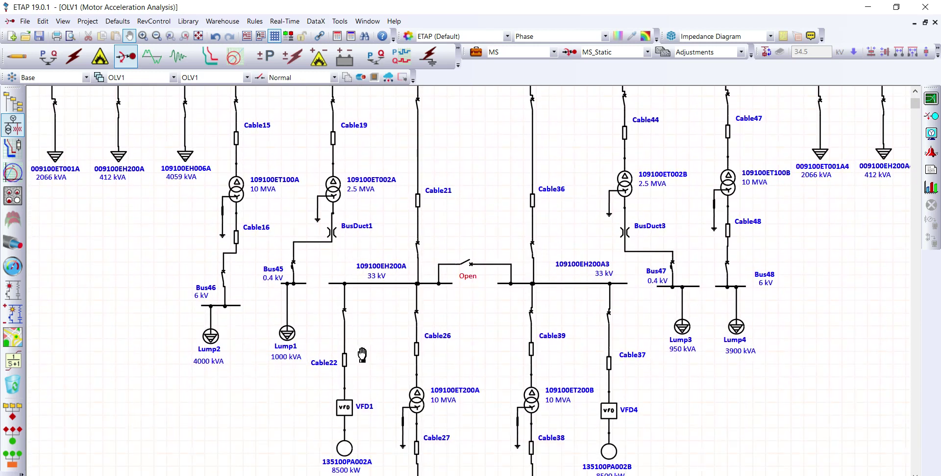
left_click_drag(381, 363, 380, 306)
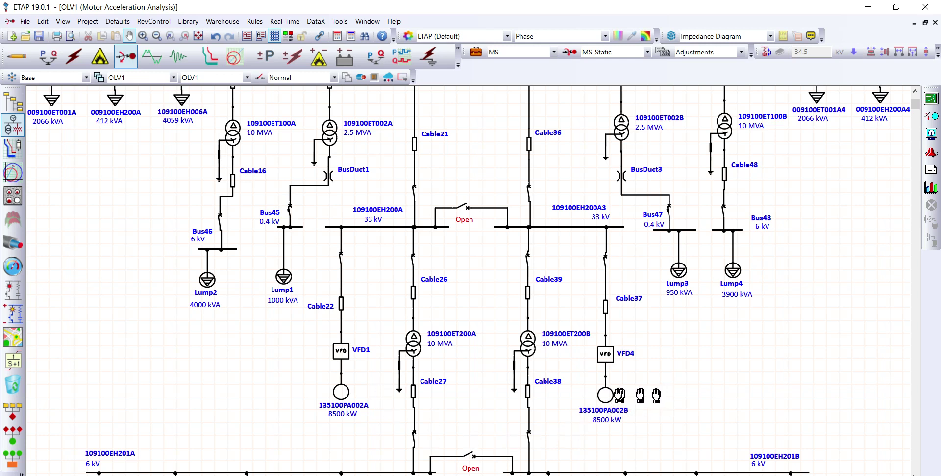
left_click_drag(366, 426, 367, 417)
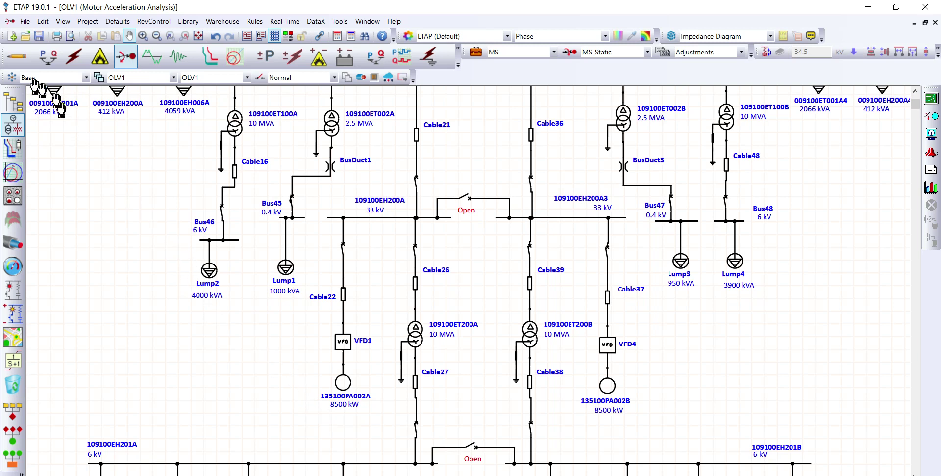
left_click(19, 57)
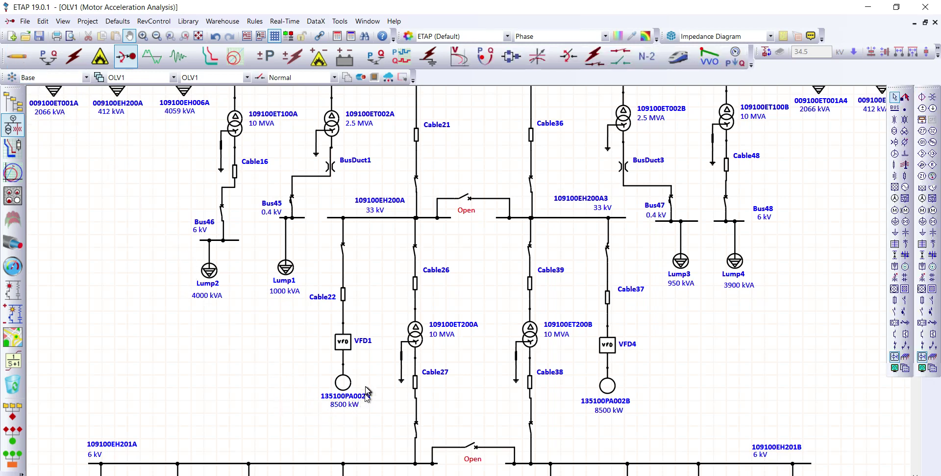
left_click(129, 38)
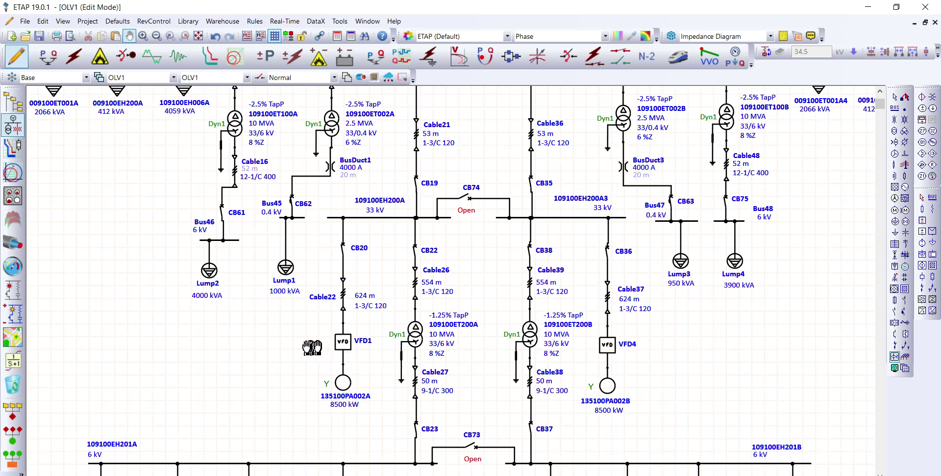
key("Escape")
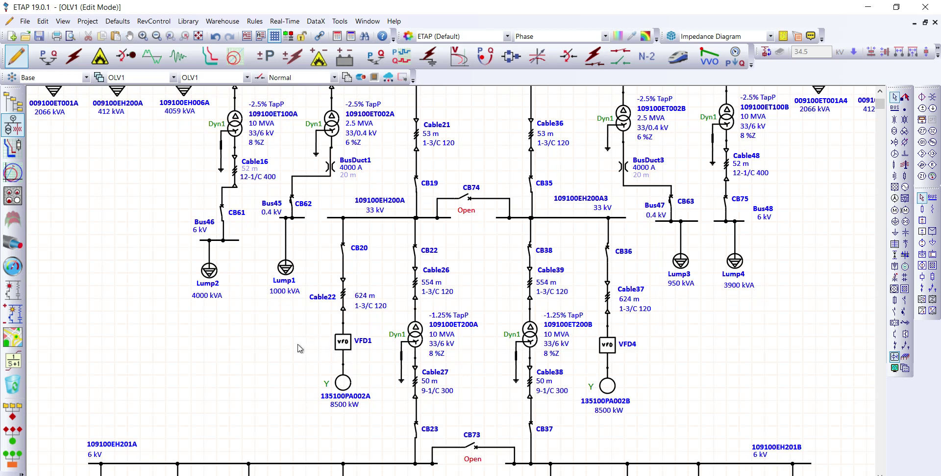
Set VFD1's bypass switch status to Close for both load flow and short circuit analysis
double_click(343, 342)
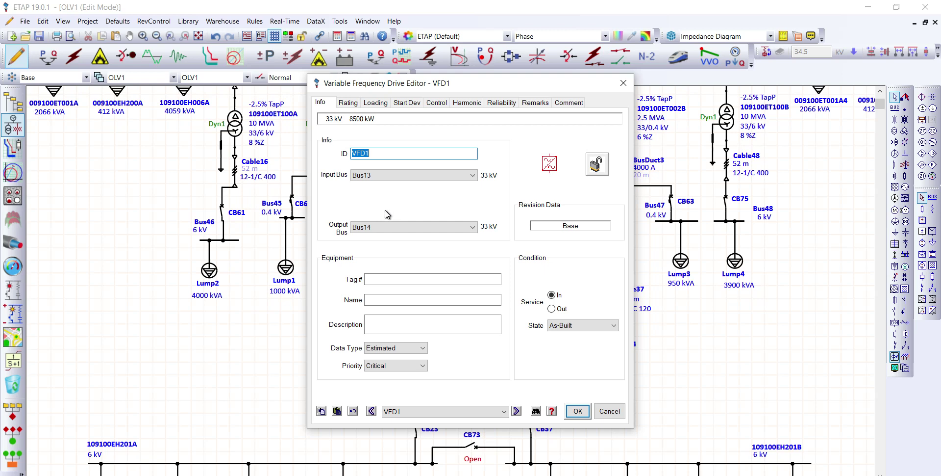
left_click(349, 103)
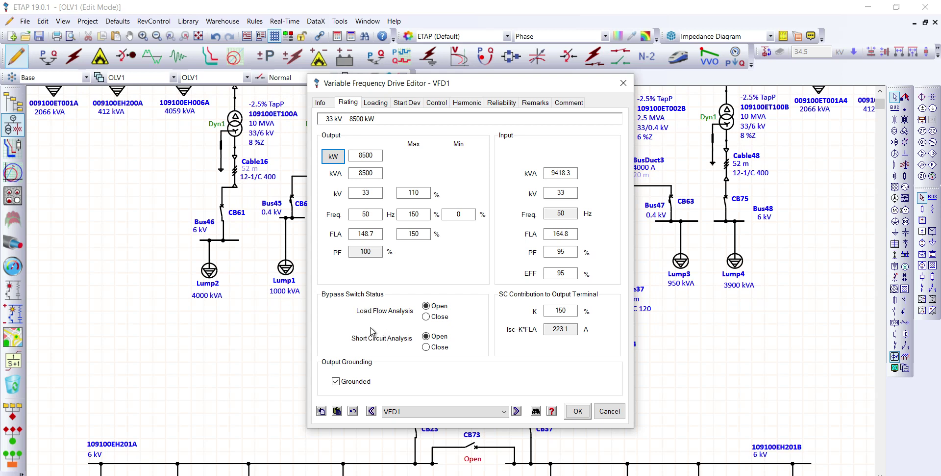
left_click(426, 317)
left_click(429, 349)
left_click(578, 412)
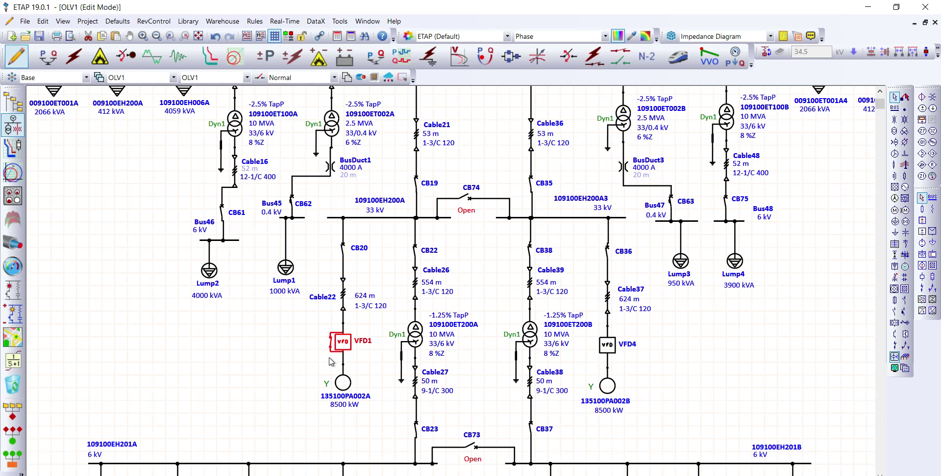
left_click(298, 379)
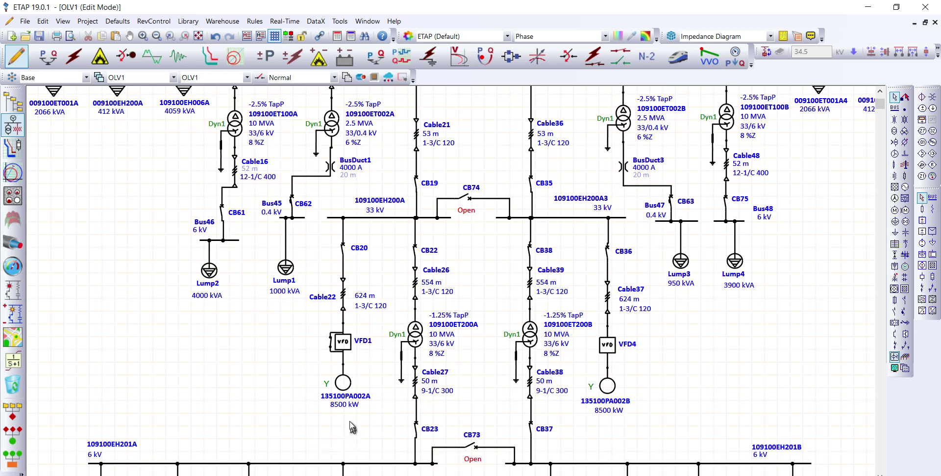
Set motor 135100PA002A's static starting acceleration time to 2 at no load and 4 at full load
left_click(346, 389)
double_click(346, 388)
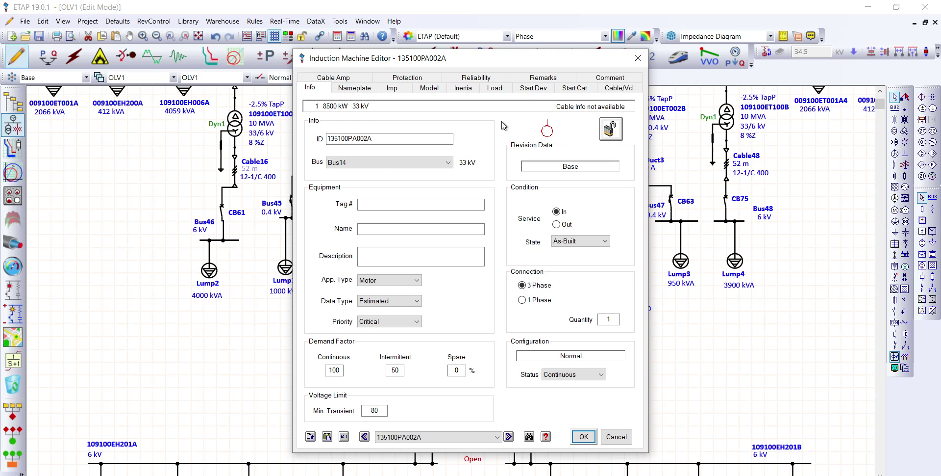
left_click(495, 91)
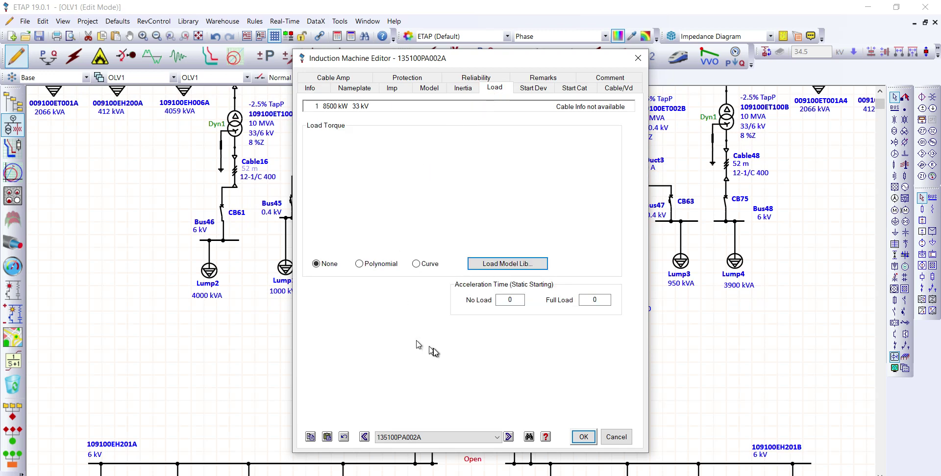
double_click(515, 299)
type("2")
double_click(595, 300)
key("BackSpace")
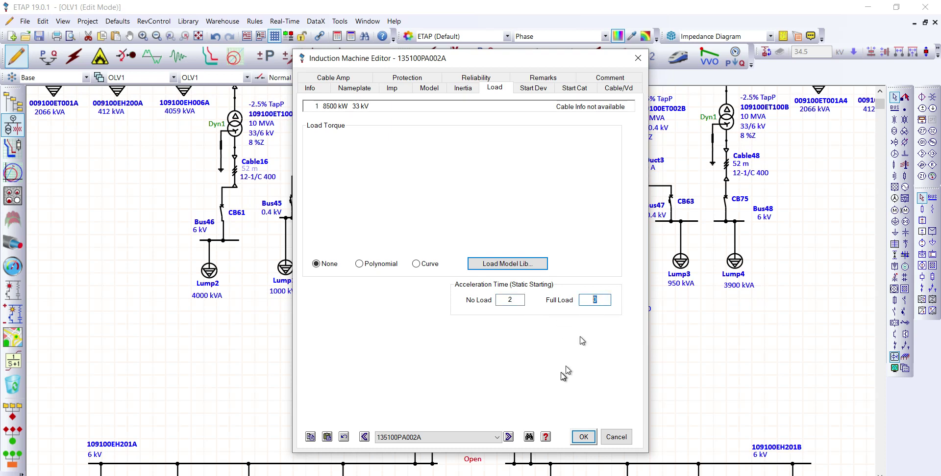
type("4")
left_click(584, 437)
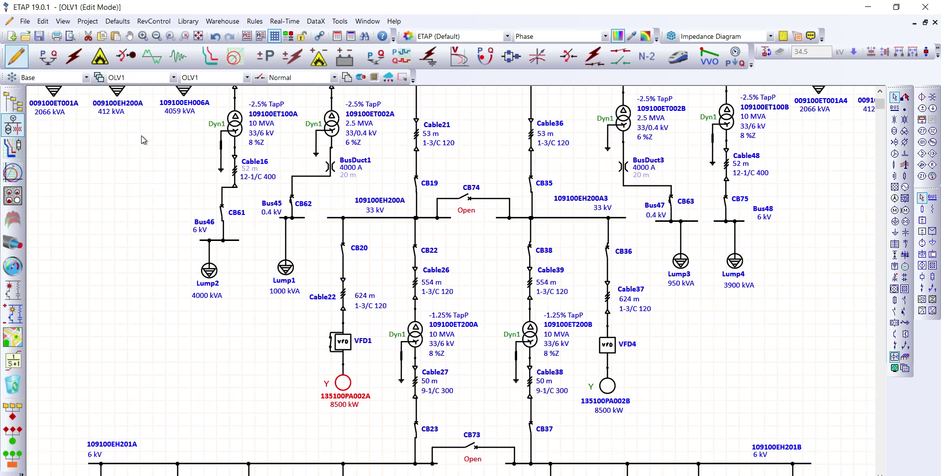
Switch to motor acceleration analysis and set the MS study case's total simulation time to 10 seconds
left_click(124, 58)
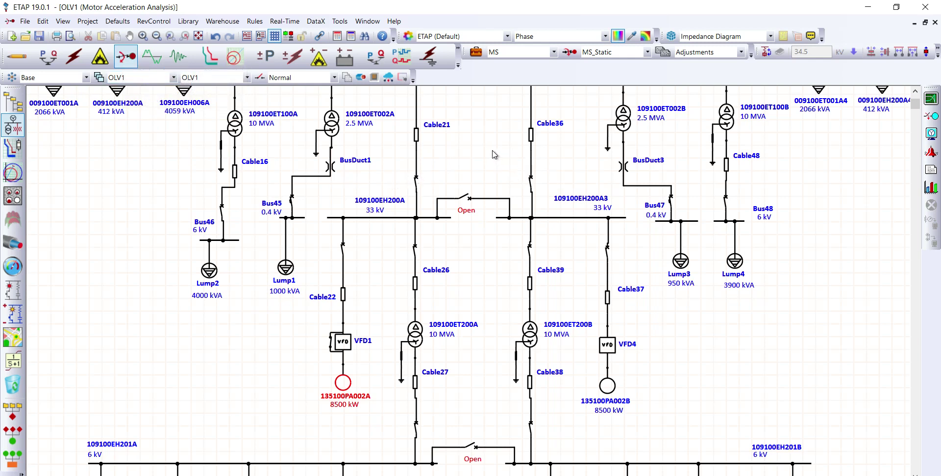
left_click(477, 53)
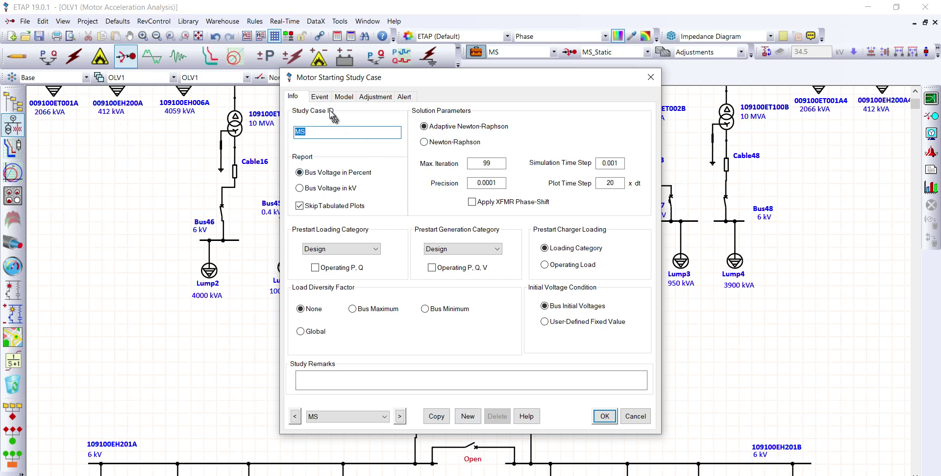
left_click(320, 96)
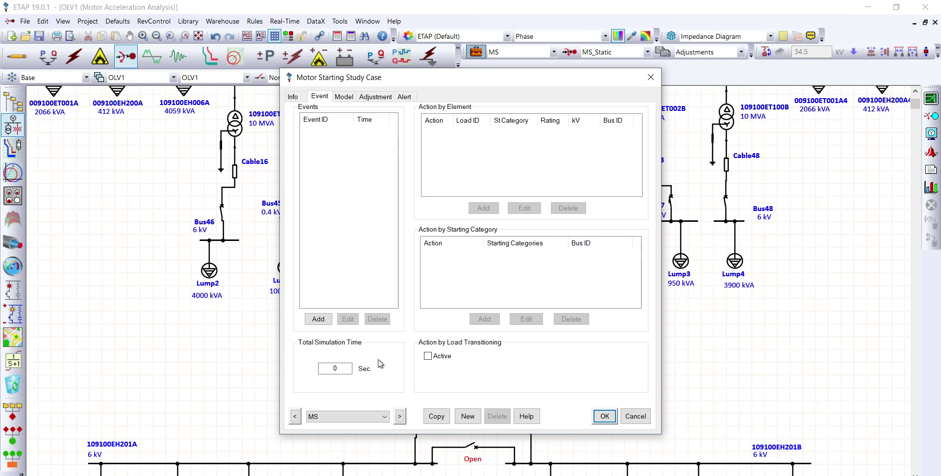
left_click_drag(343, 366, 325, 360)
type("10")
Add an active event named M1 Start at time 1 to the study case
left_click(318, 319)
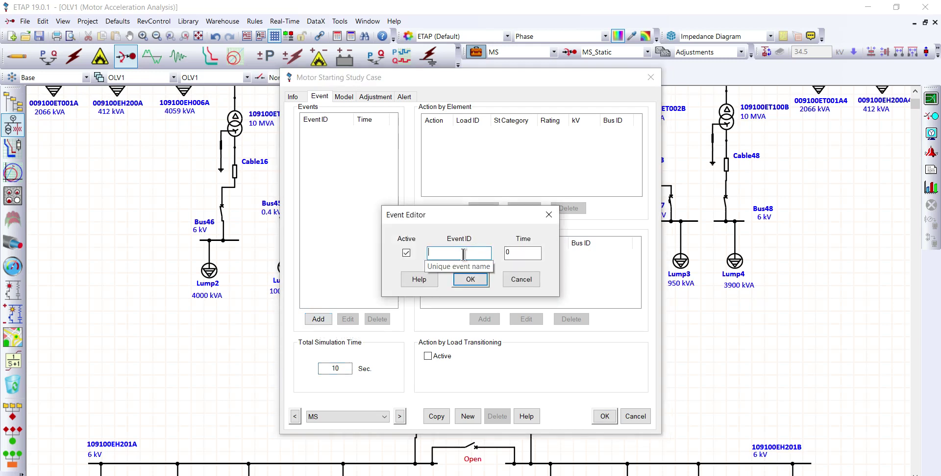
type("M1")
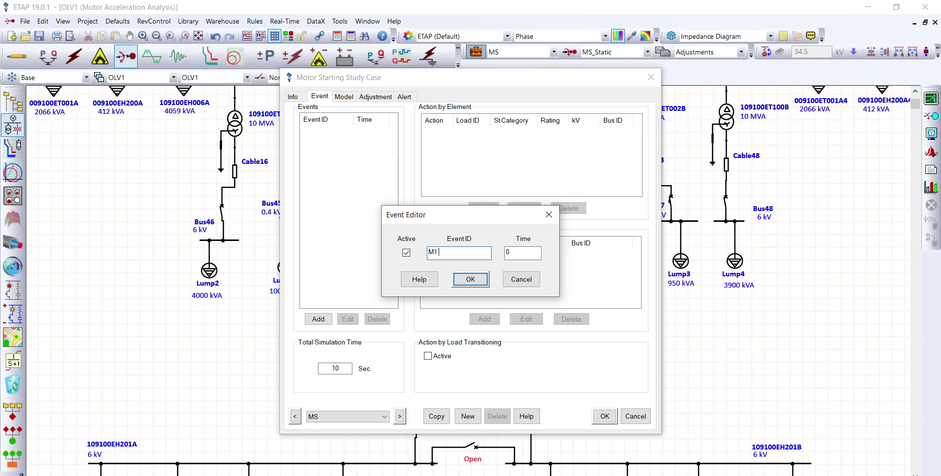
type("Start")
double_click(520, 252)
type("1")
left_click(467, 282)
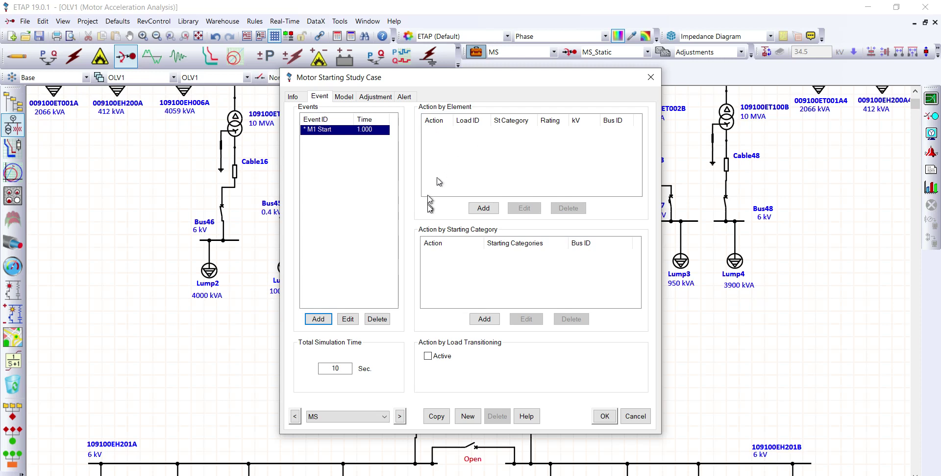
Add an element action to the M1 Start event that starts motor 1351002PA001A with the Normal starting category
left_click(482, 209)
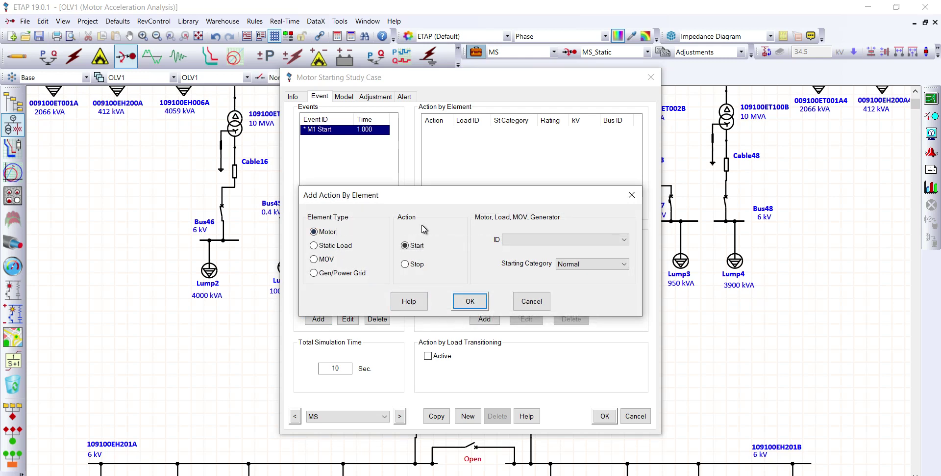
left_click(624, 240)
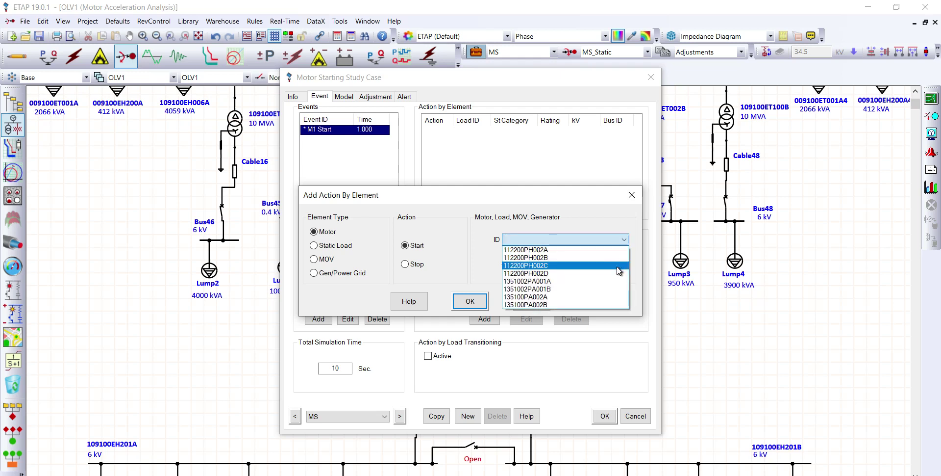
left_click(562, 281)
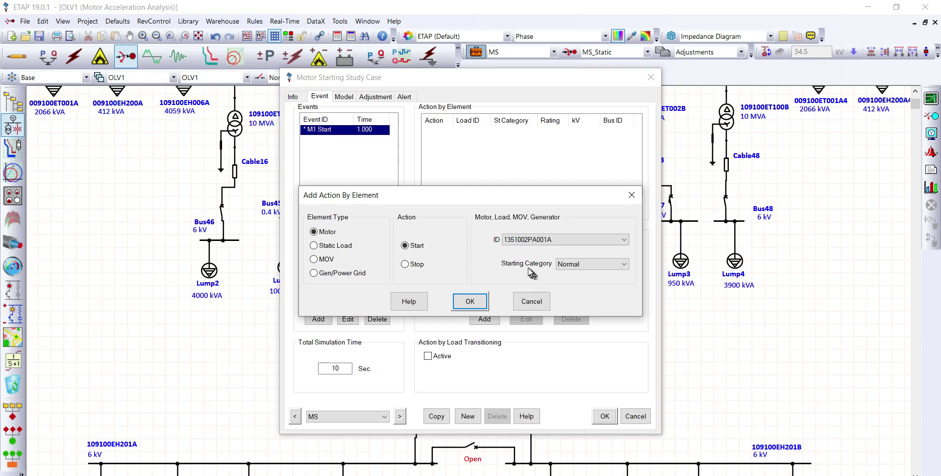
left_click(471, 301)
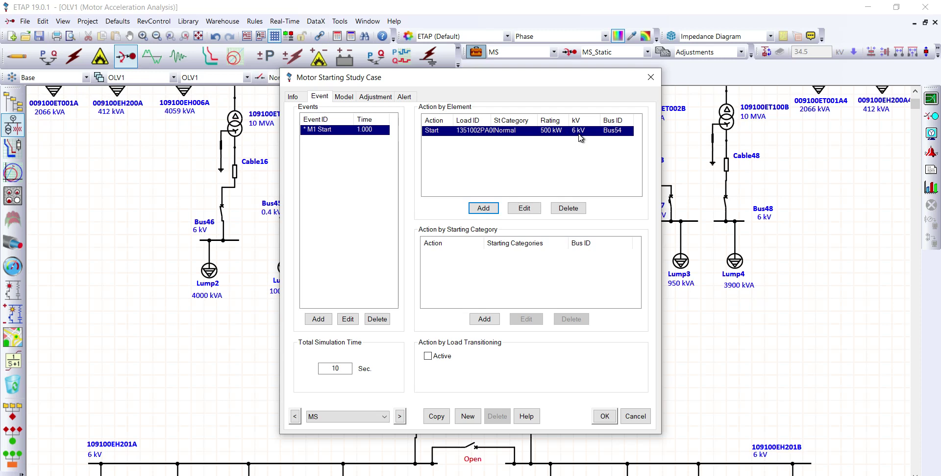
Change the start action's motor to 135100PA002A and save the study case
left_click(524, 208)
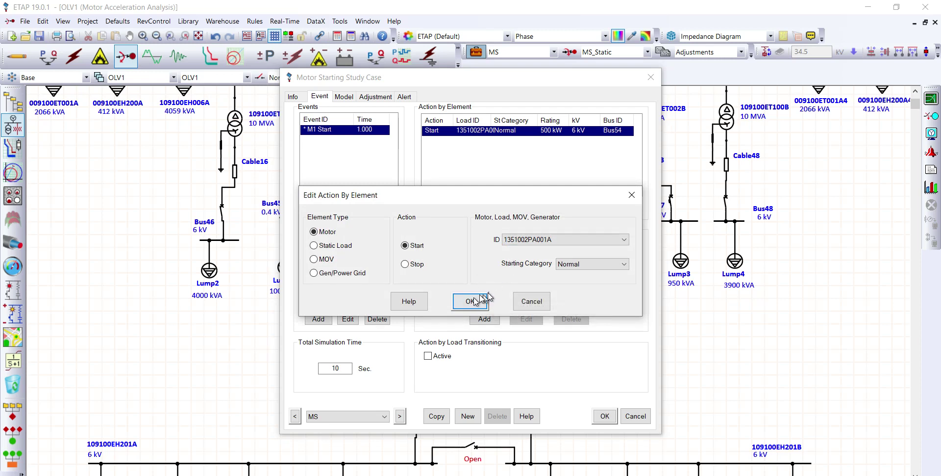
left_click(624, 240)
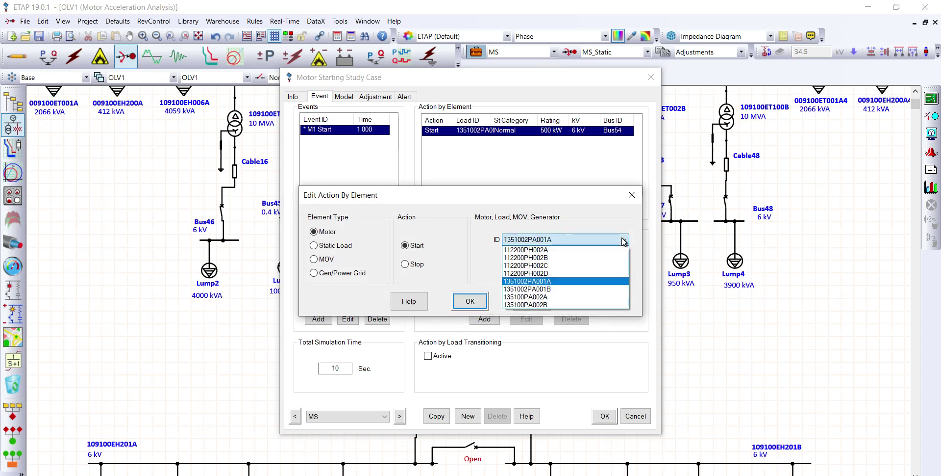
left_click(561, 296)
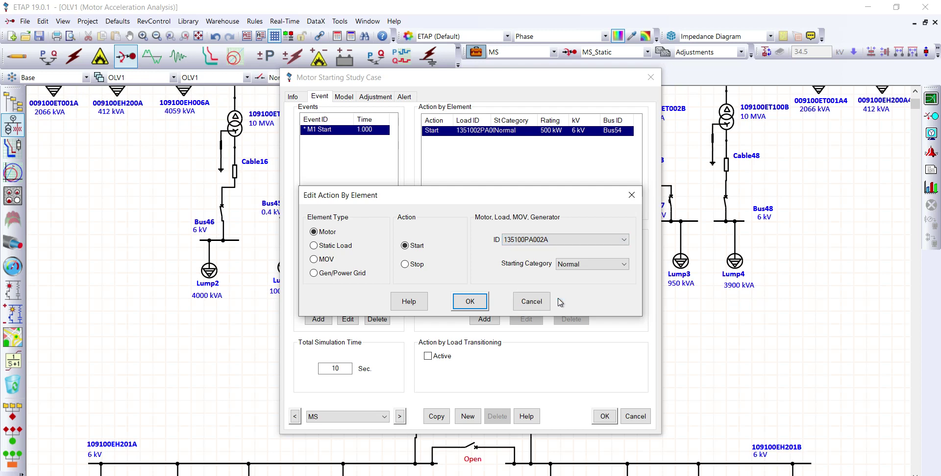
left_click(470, 301)
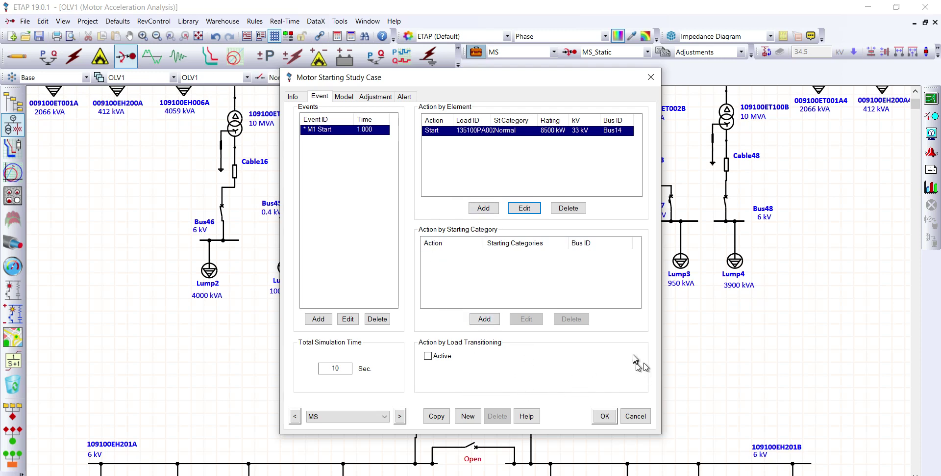
left_click(608, 417)
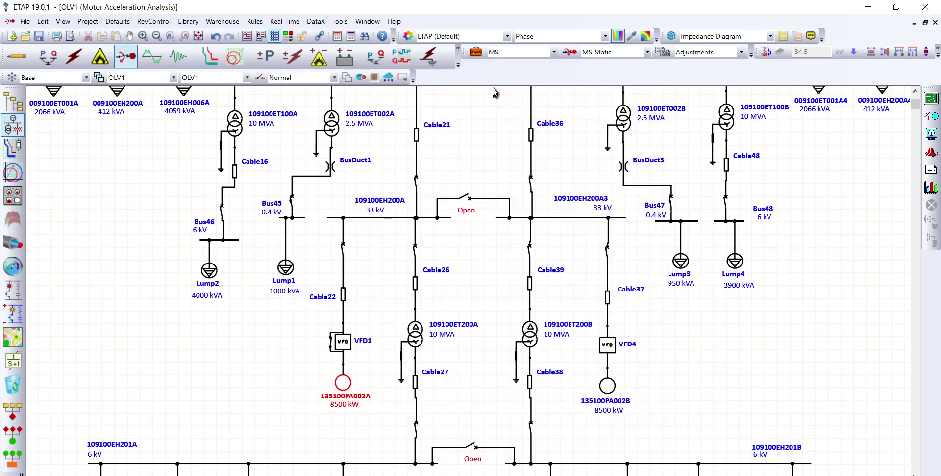
Review the MS study case's event, model and alert settings
left_click(476, 52)
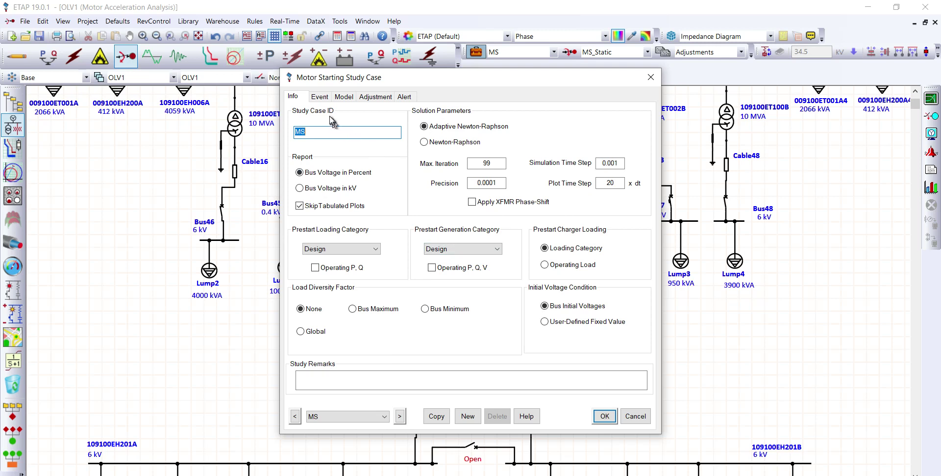
left_click(323, 98)
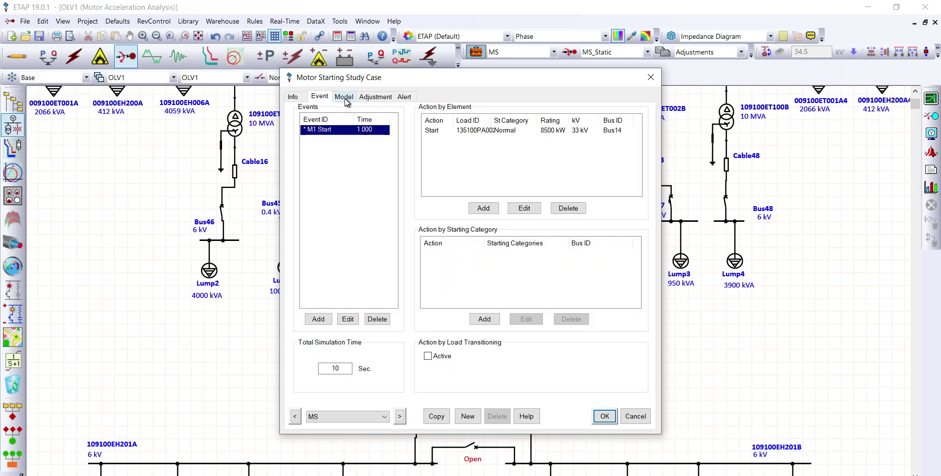
left_click(345, 98)
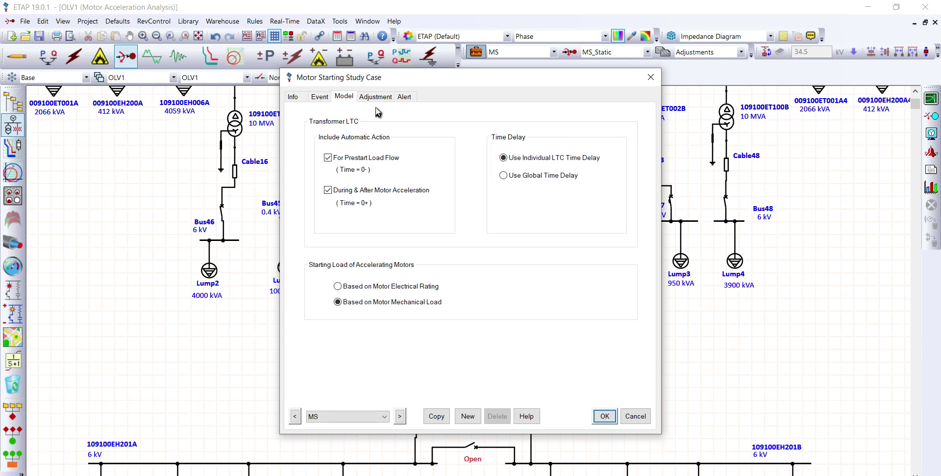
left_click(404, 98)
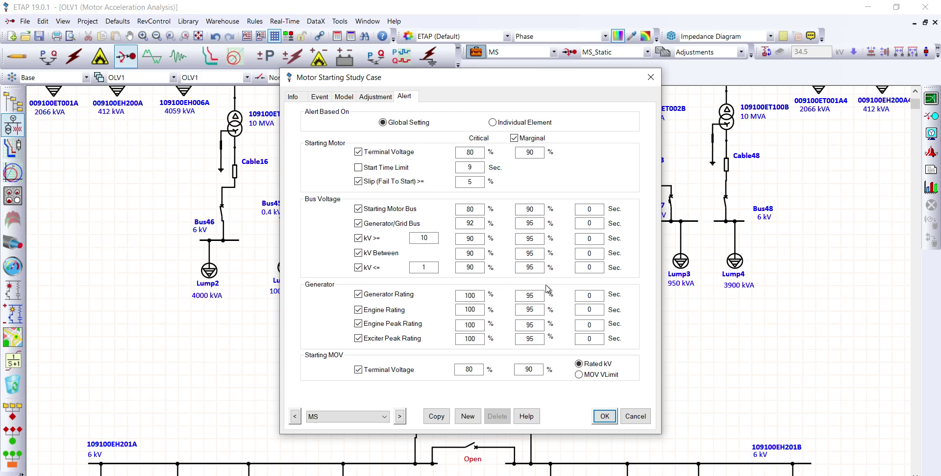
left_click(604, 416)
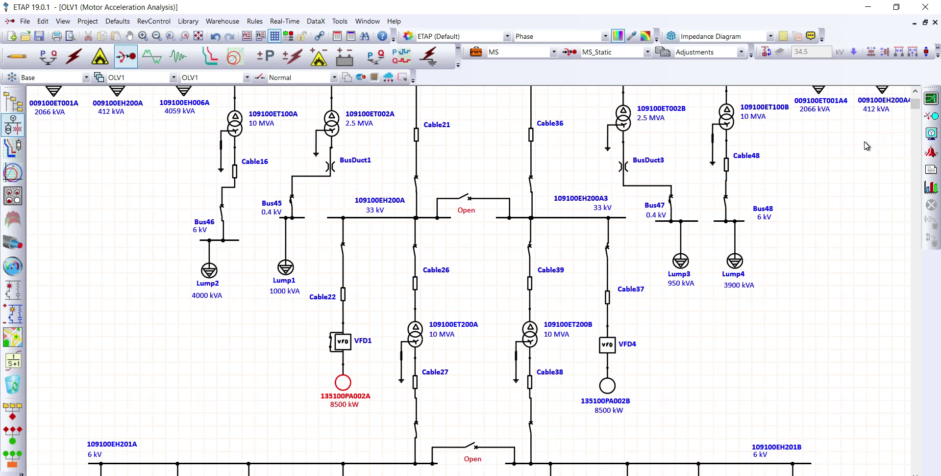
Configure the motor starting display options to show bus and load terminal voltage magnitudes in %
left_click(931, 134)
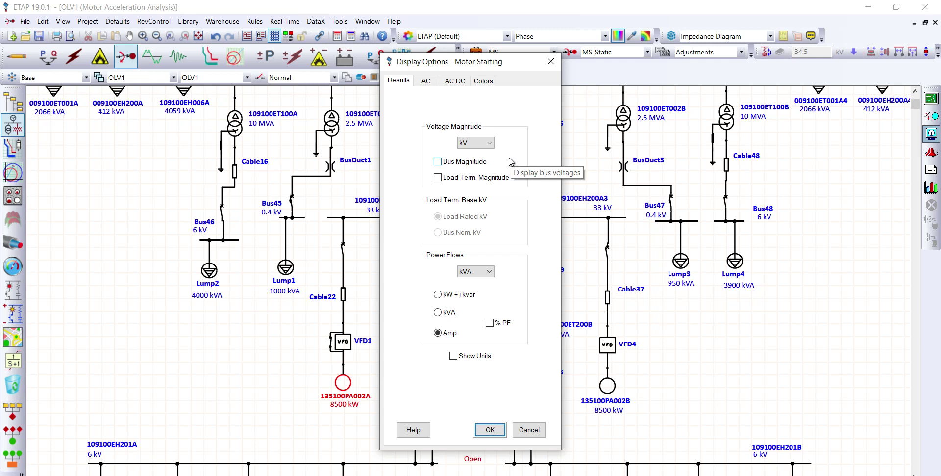
left_click(486, 142)
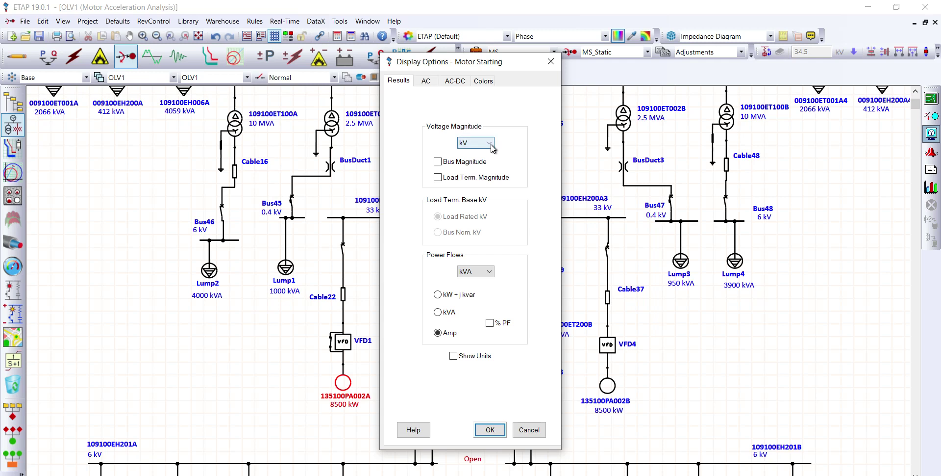
left_click(478, 163)
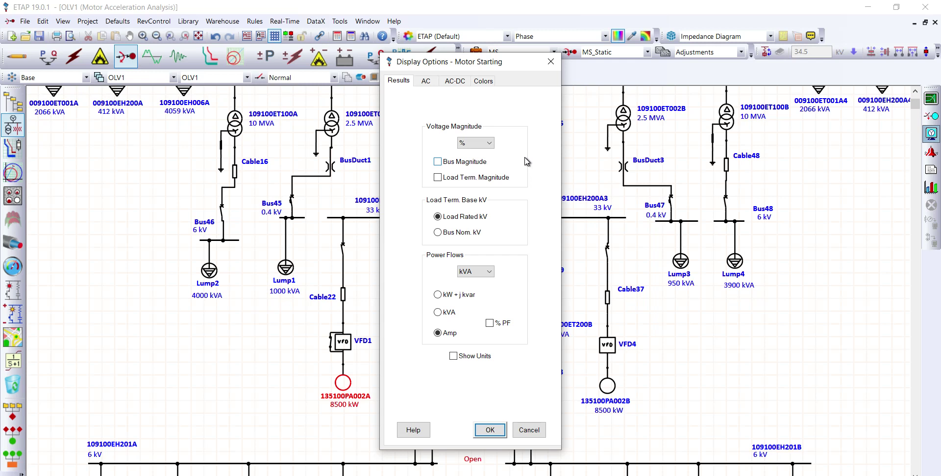
left_click(438, 163)
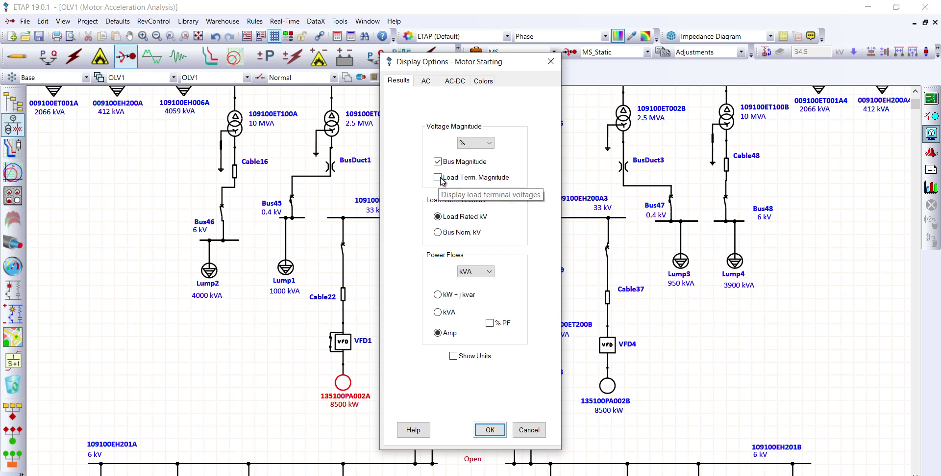
left_click(439, 178)
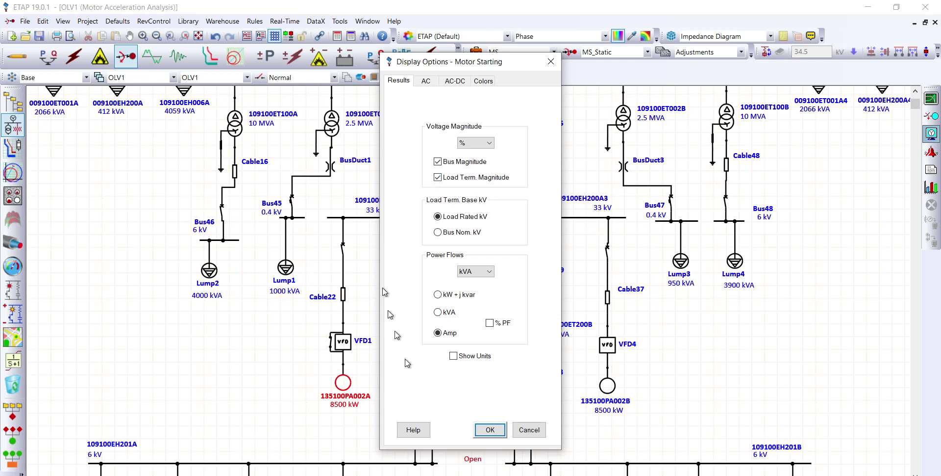
left_click(491, 430)
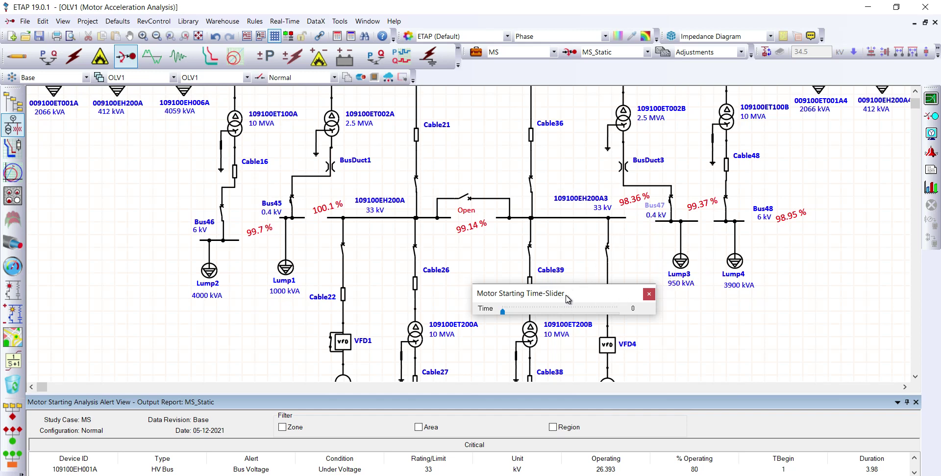
Move the Motor Starting Time-Slider window up beside Cable21, clear of the 33 kV bus results
key("Escape")
left_click(556, 251)
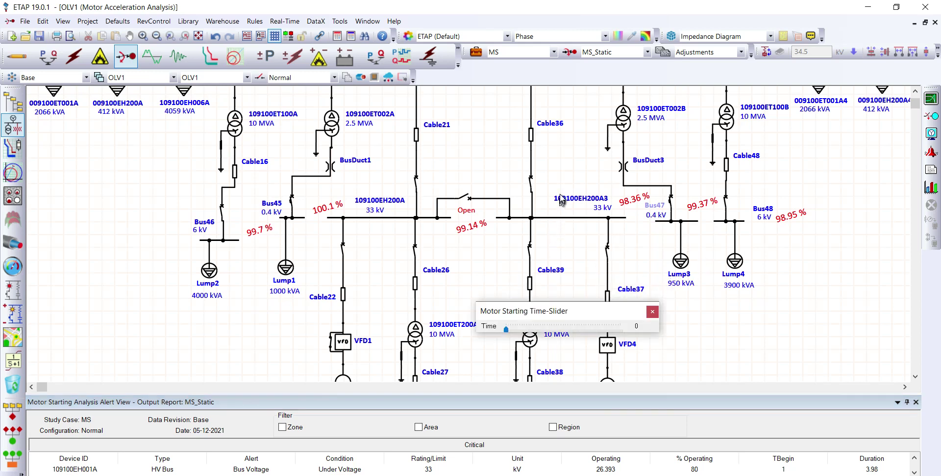
left_click_drag(573, 310, 566, 113)
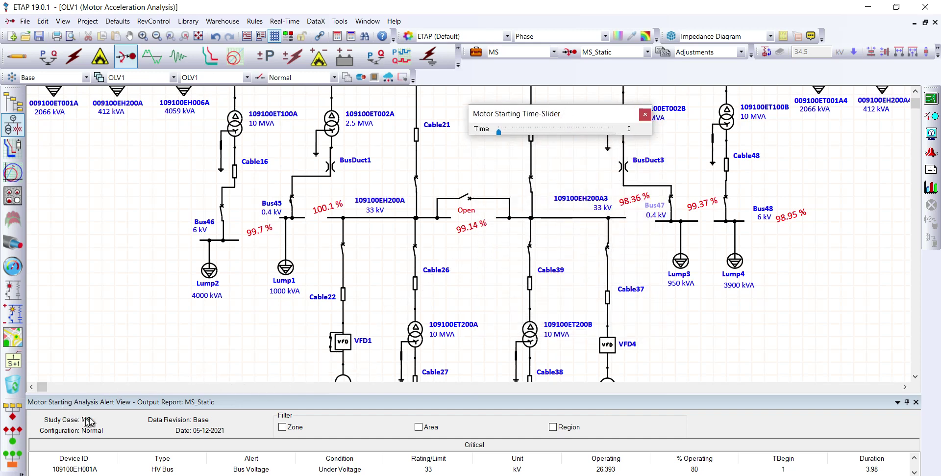
Undock the Motor Starting Analysis Alert View over the diagram and enlarge it to give the Critical list most of the space
left_click_drag(435, 414, 265, 182)
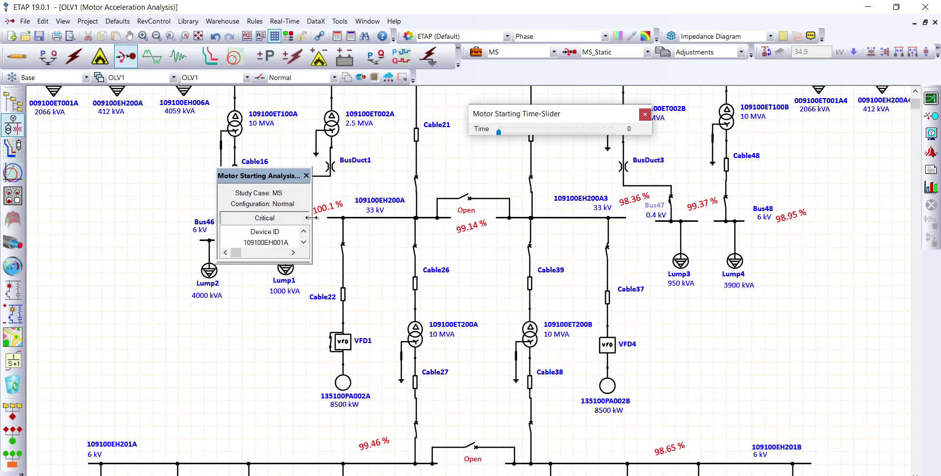
left_click_drag(312, 199, 868, 199)
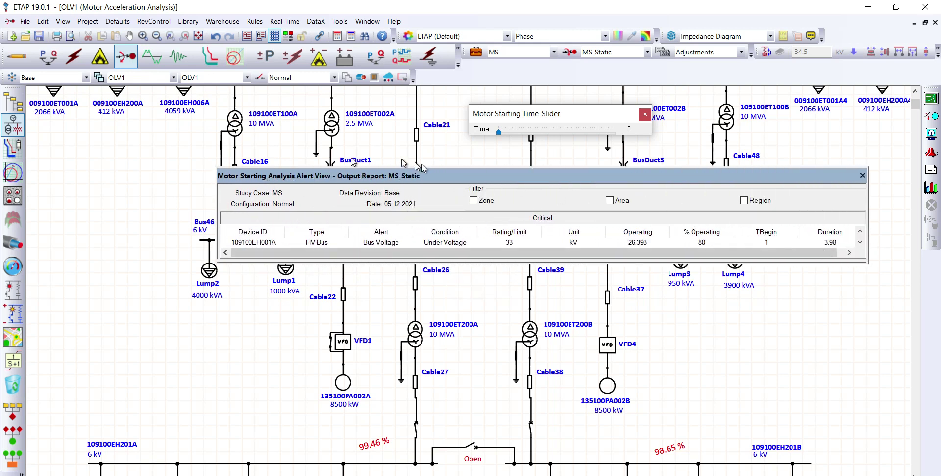
left_click_drag(216, 196, 50, 195)
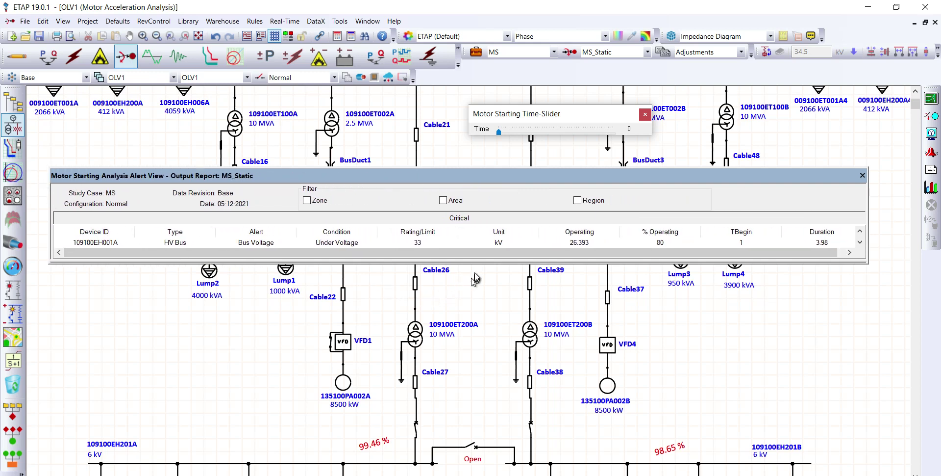
left_click_drag(474, 263, 474, 410)
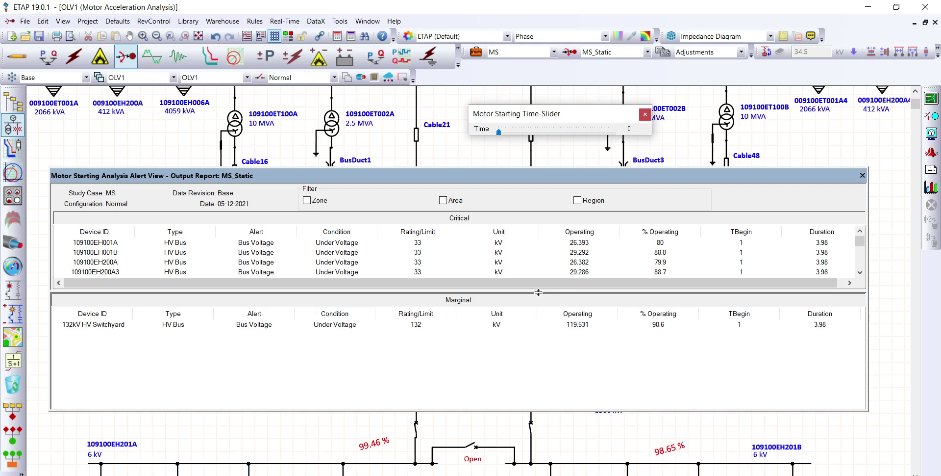
left_click_drag(538, 292, 534, 386)
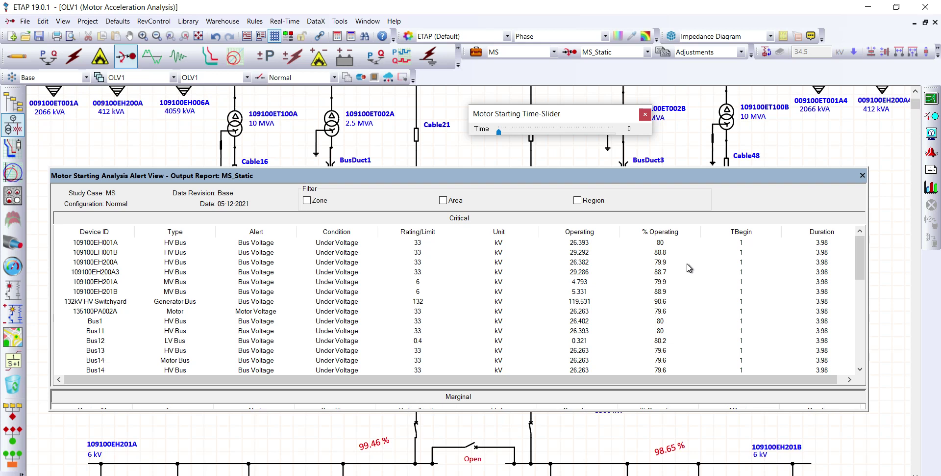
Review the operating percentages and begin times of all devices in the Critical alert list and close the alert view
scroll(690, 267, "down", 2)
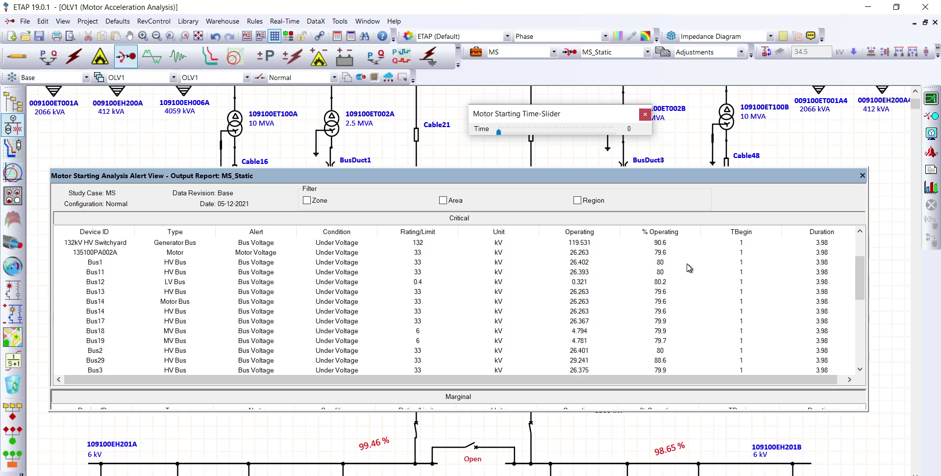
scroll(690, 267, "down", 1)
scroll(690, 268, "down", 3)
scroll(690, 268, "down", 3)
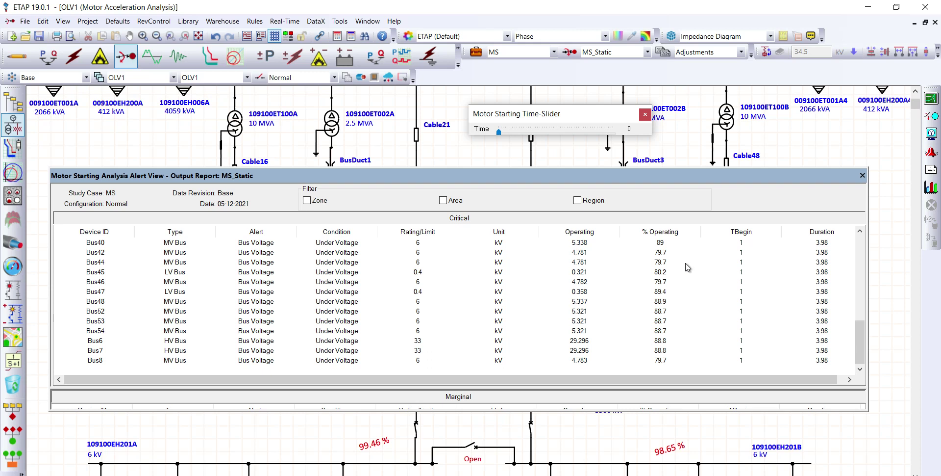
scroll(688, 267, "up", 9)
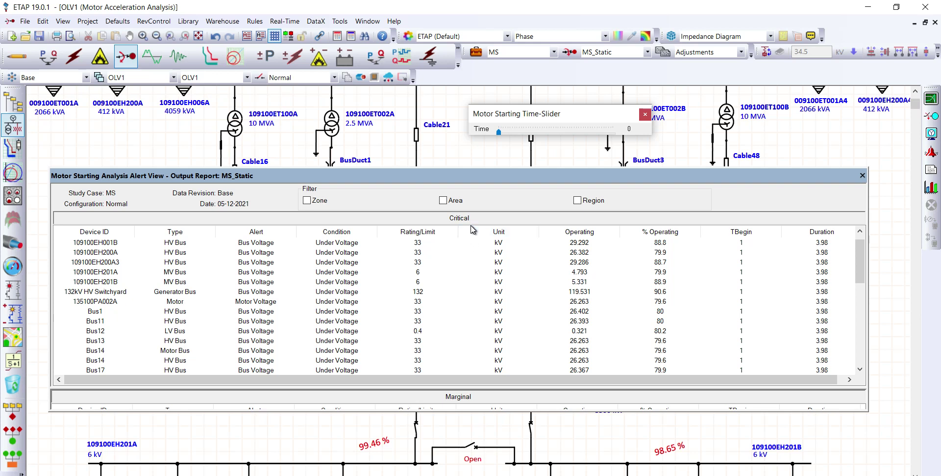
scroll(492, 287, "up", 1)
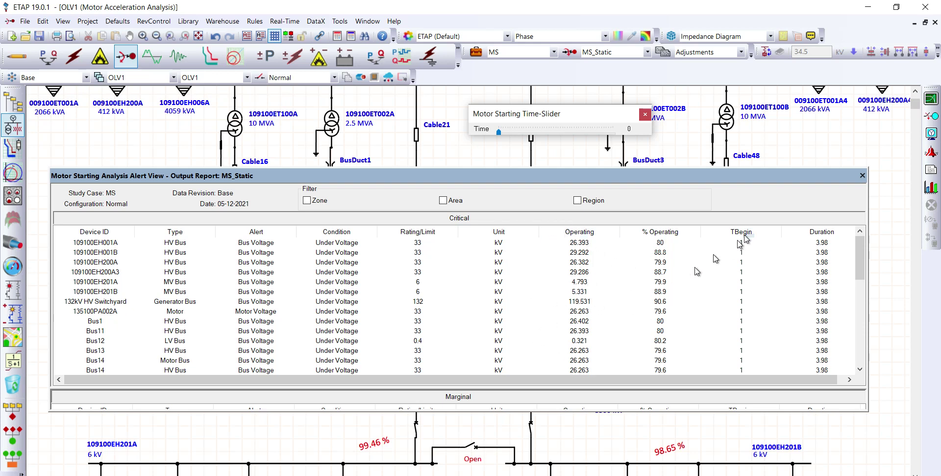
left_click(862, 175)
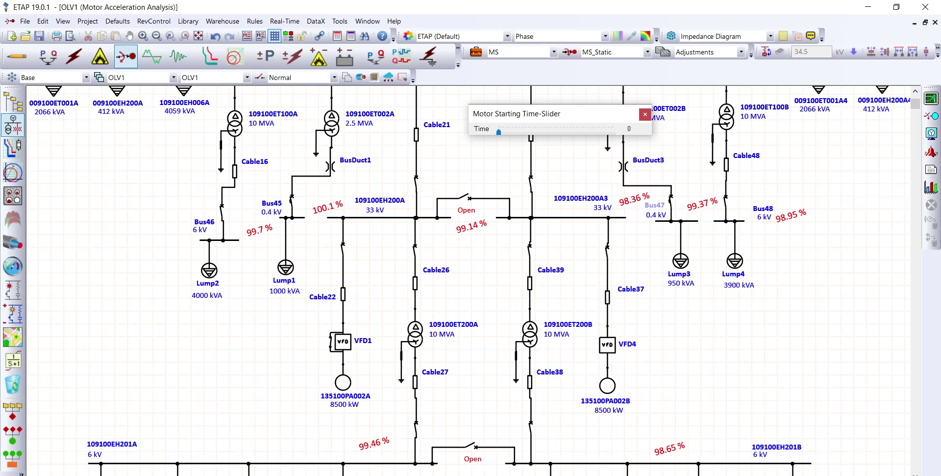
Switch to the MS_Static.MS1S - Complete PDF in the browser, examine its Critical Alert Report on page 22, and return to ETAP
key("alt+Tab")
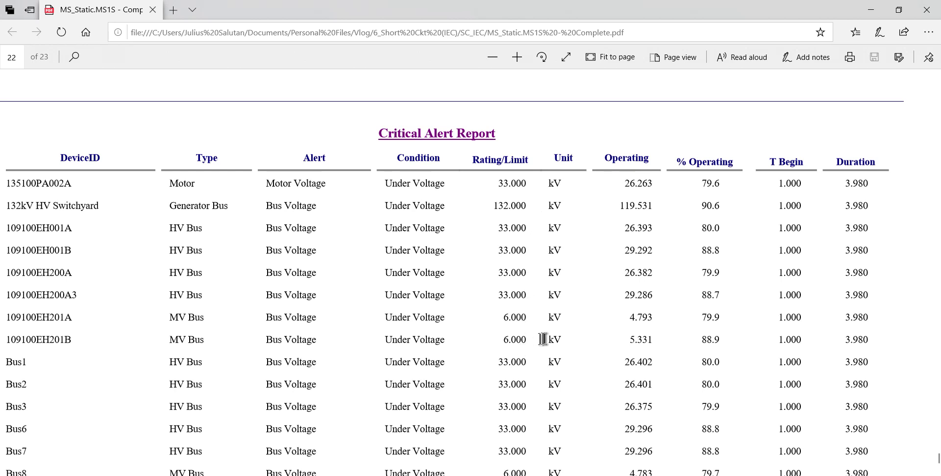
scroll(518, 403, "down", 4)
scroll(518, 402, "down", 4)
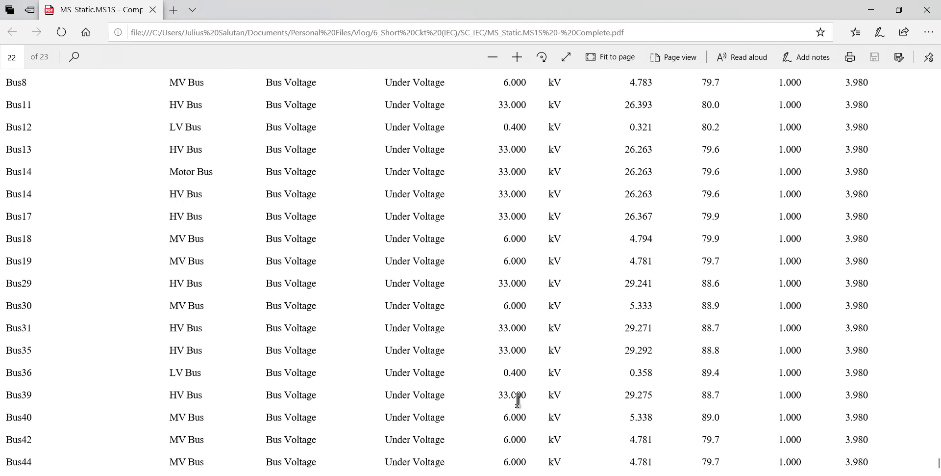
scroll(519, 381, "up", 6)
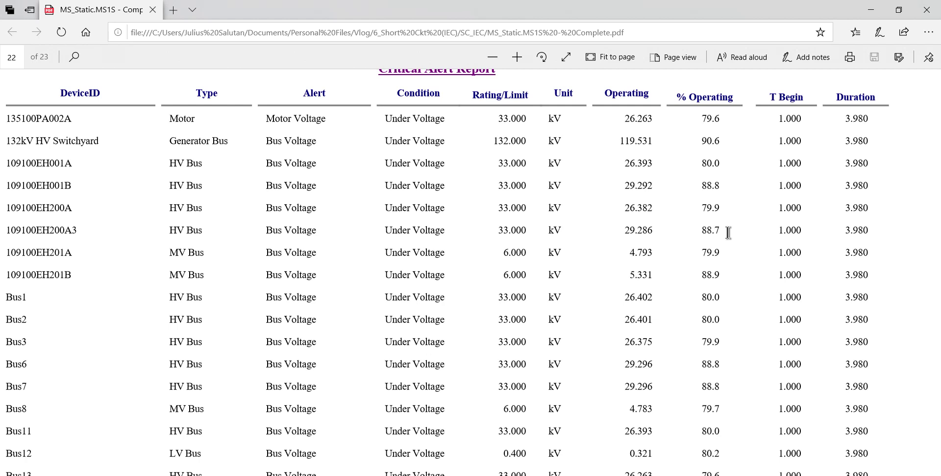
scroll(728, 232, "up", 2)
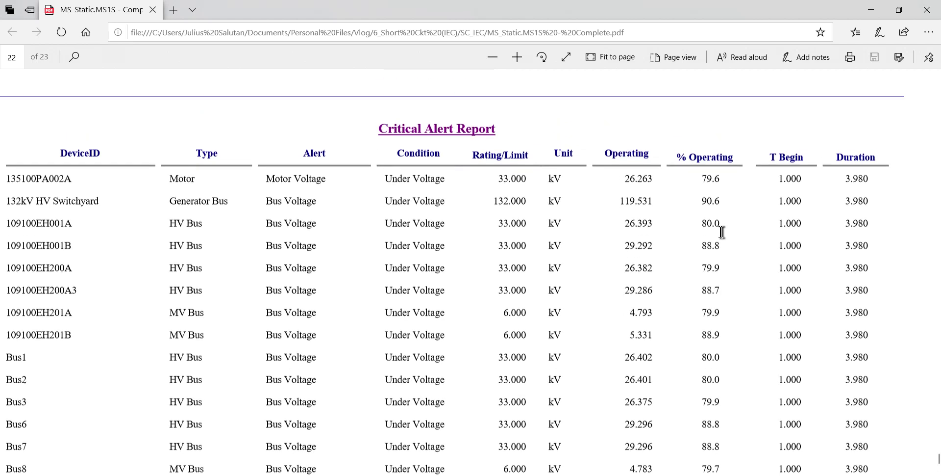
scroll(720, 233, "down", 5)
scroll(719, 233, "down", 10)
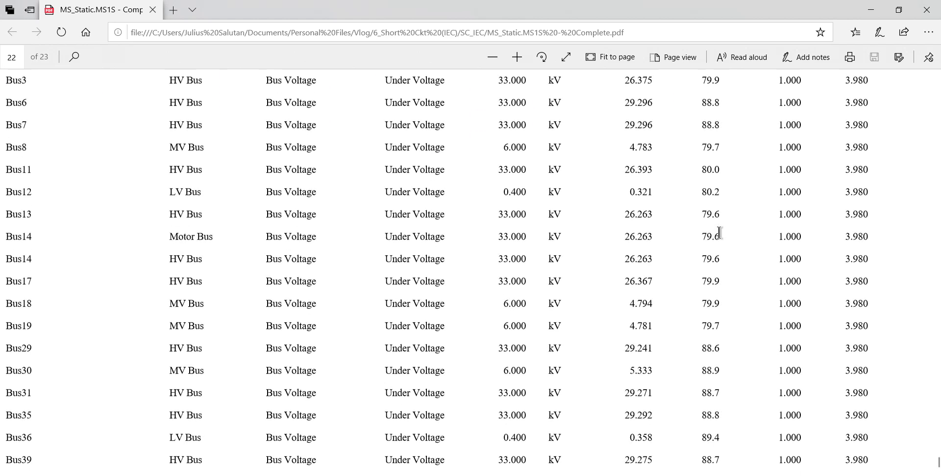
scroll(719, 230, "down", 2)
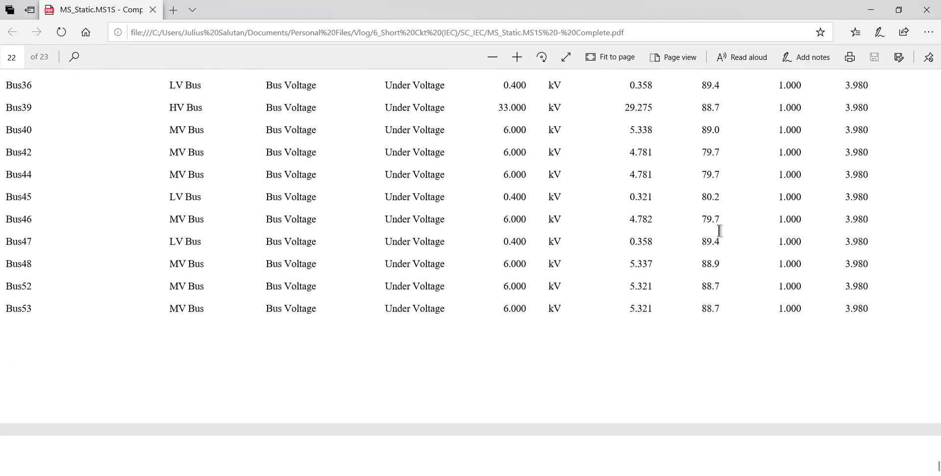
scroll(719, 228, "up", 8)
scroll(719, 226, "up", 5)
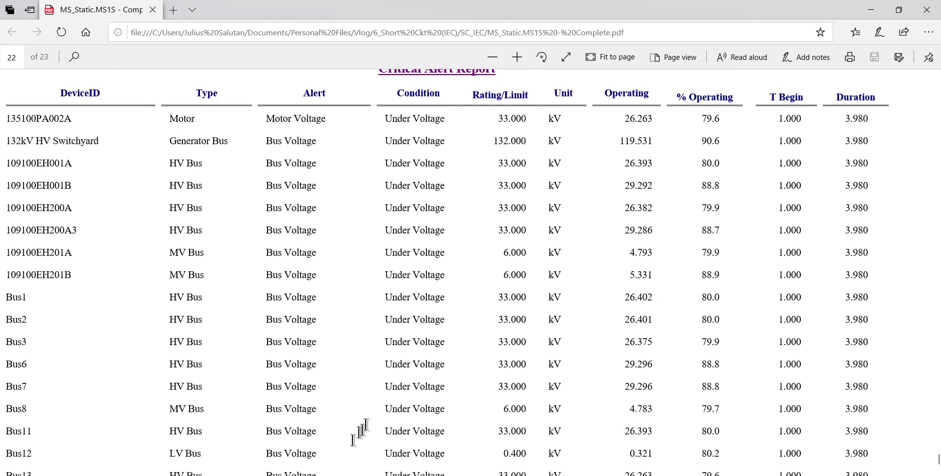
left_click(362, 474)
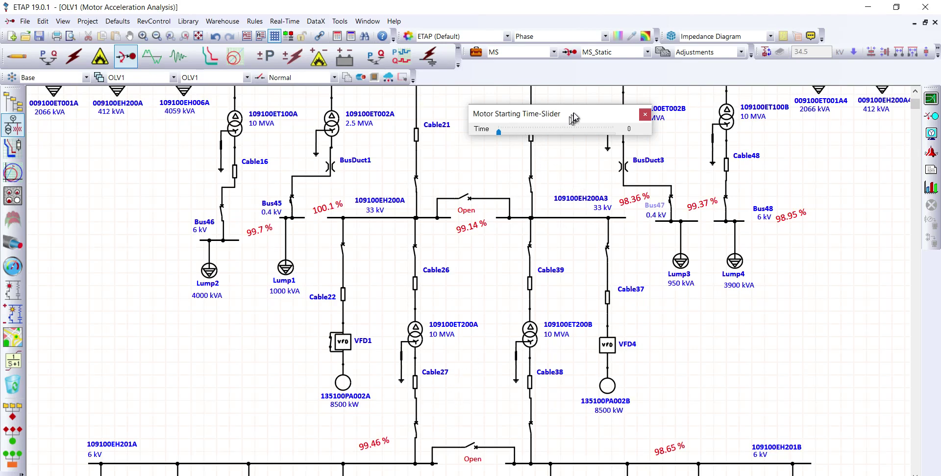
Shift the time-slider window slightly down, show the alert view again to check its critical alerts, and close it
left_click_drag(576, 116, 568, 140)
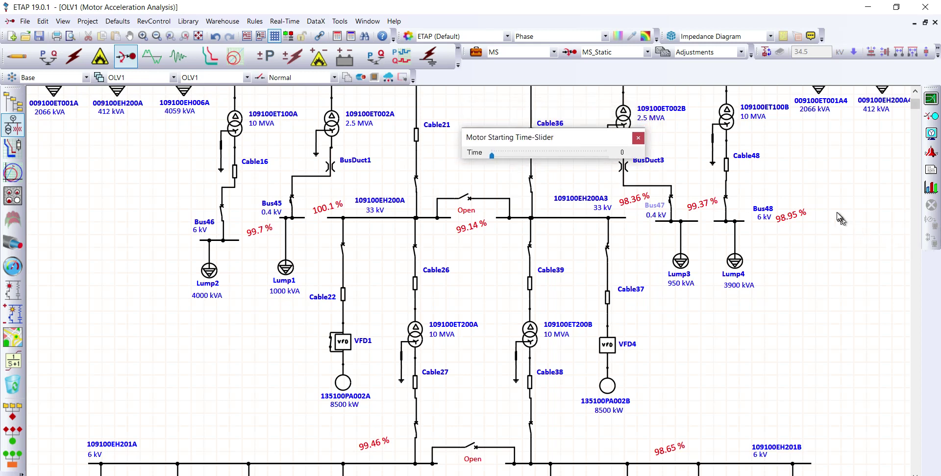
left_click(933, 154)
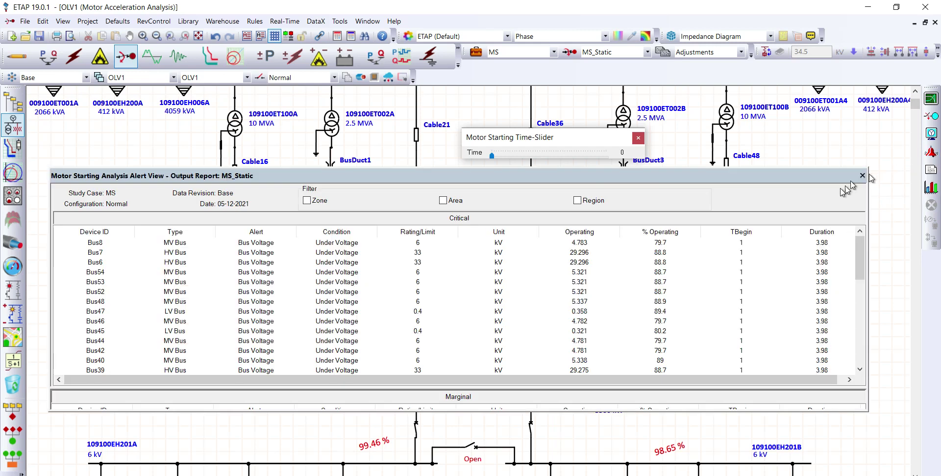
left_click_drag(862, 255, 859, 235)
left_click(863, 175)
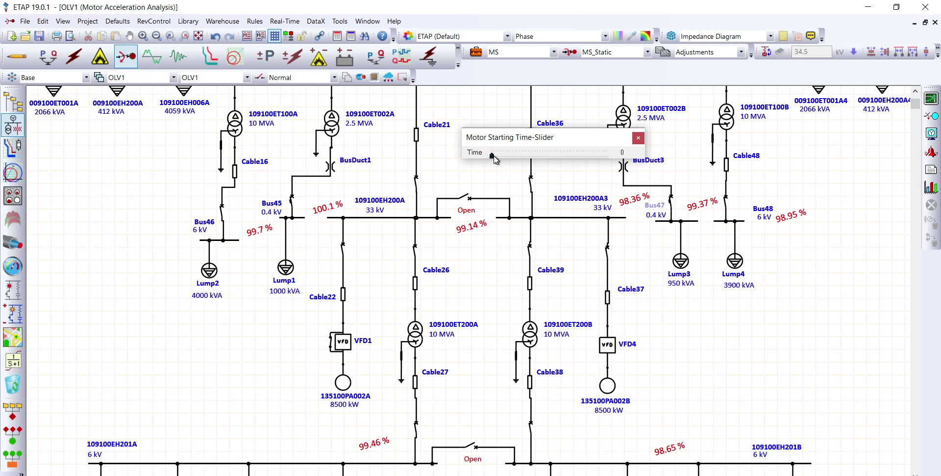
Set the motor starting time to 1.68 and examine the voltages from the 132kV HV Switchyard down to the 6 kV buses
left_click_drag(494, 156, 515, 161)
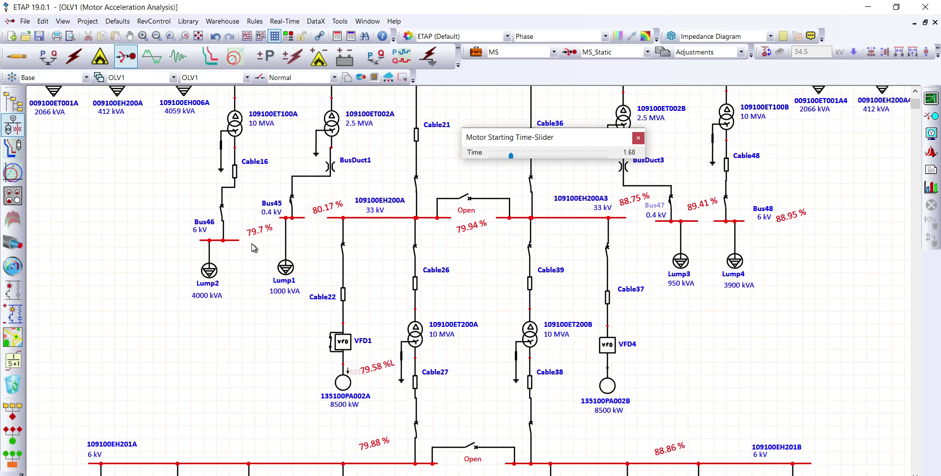
scroll(416, 207, "up", 5)
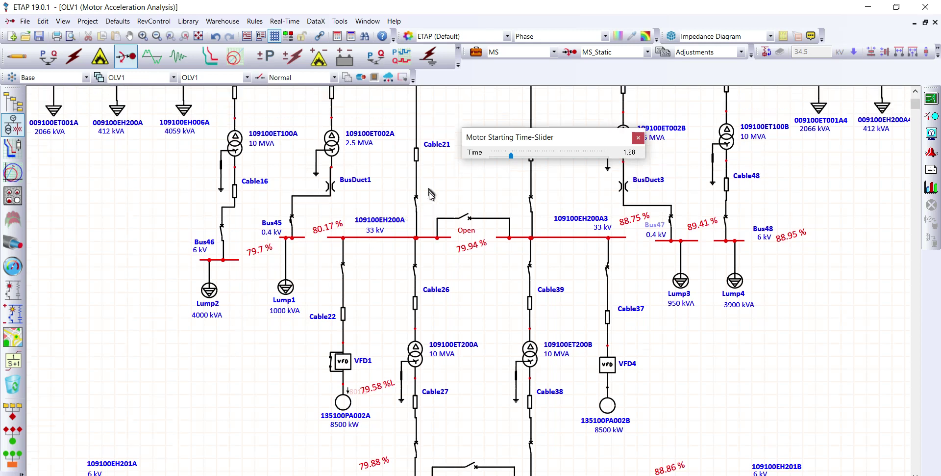
scroll(416, 207, "up", 3)
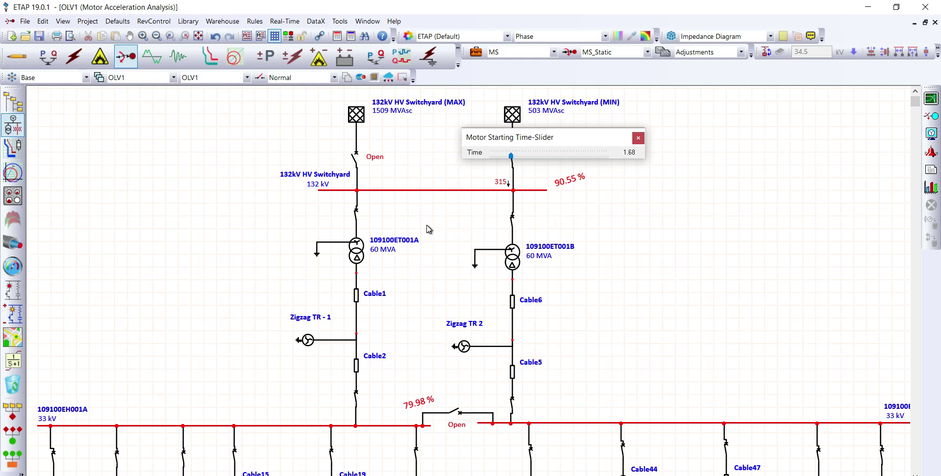
scroll(429, 229, "down", 4)
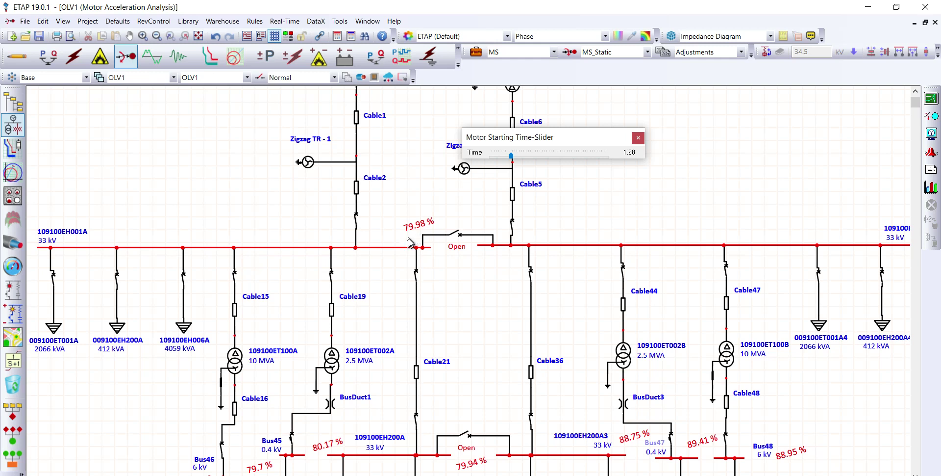
scroll(369, 294, "down", 10)
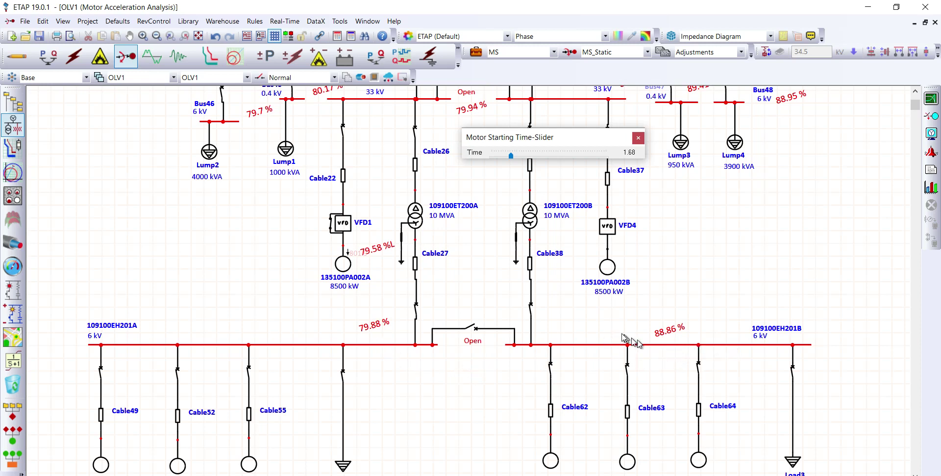
scroll(669, 346, "up", 5)
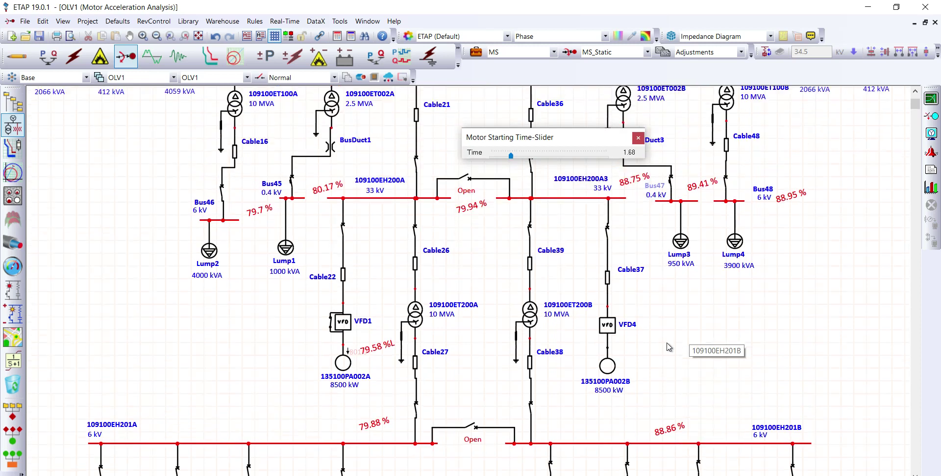
Open the motor starting plots of the MS_Static results in Plot Manager without restoring the plots from the last session
scroll(668, 346, "down", 4)
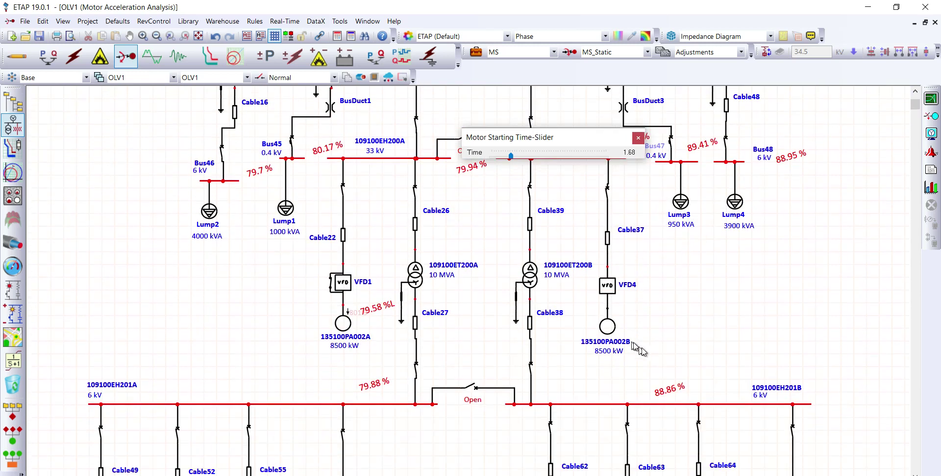
scroll(569, 323, "up", 1)
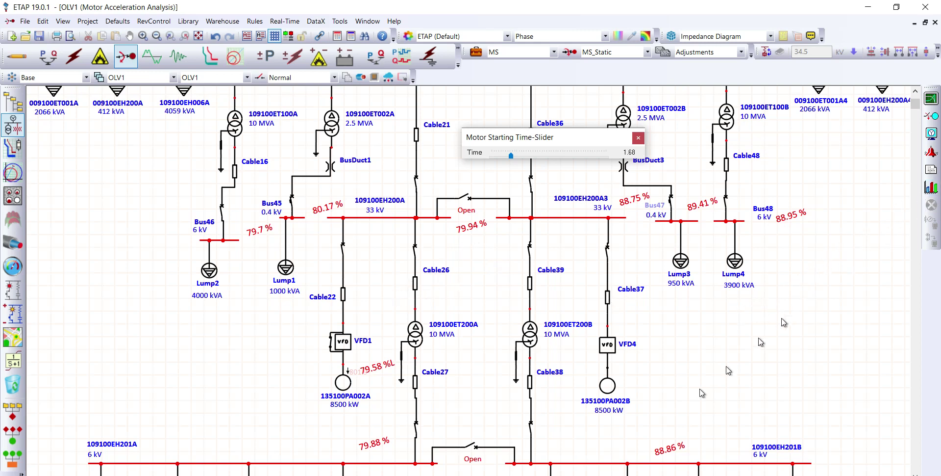
left_click(931, 188)
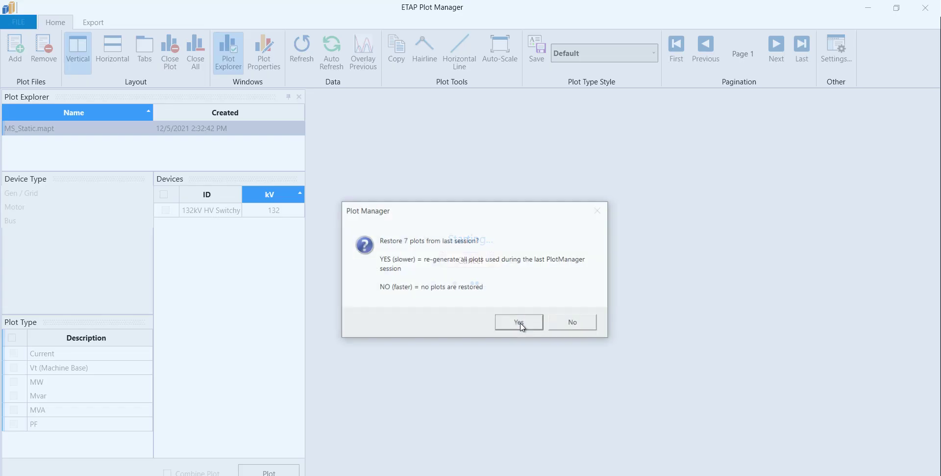
left_click(575, 324)
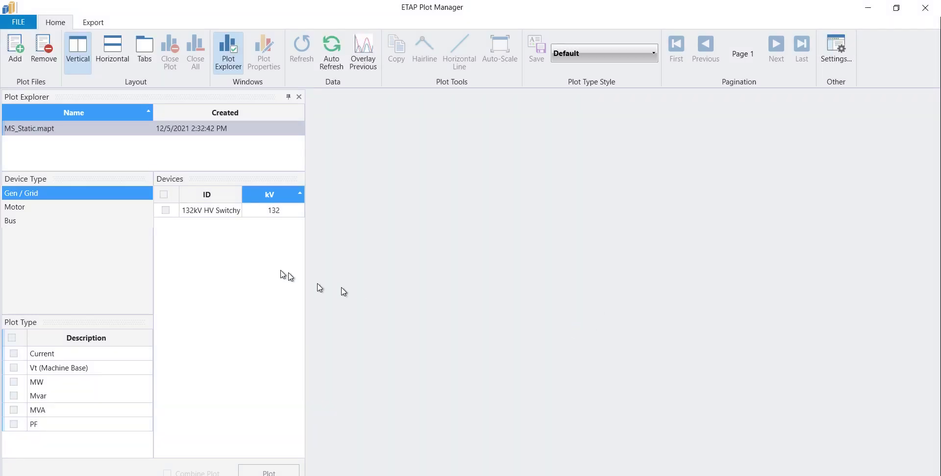
Plot Current (Line), Vt (Motor Base) and V Bus for motor 135100PA002A, examine the curves, and return to the ETAP one-line diagram
left_click(22, 207)
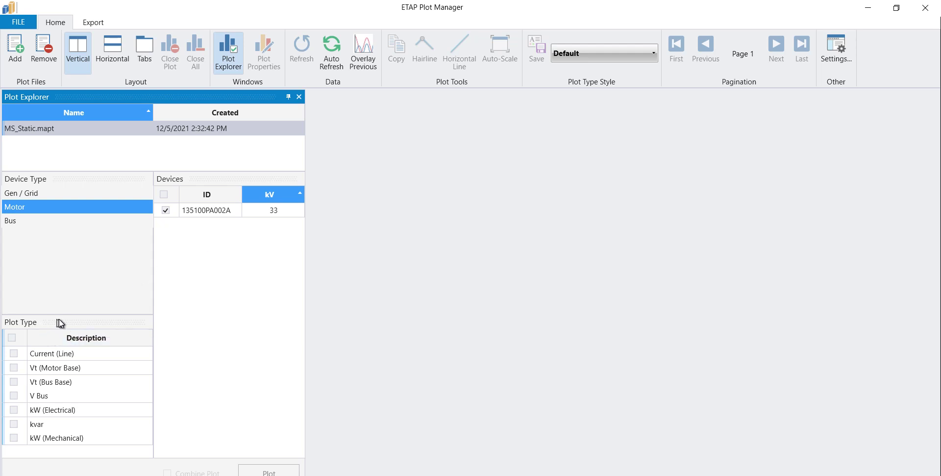
left_click(13, 353)
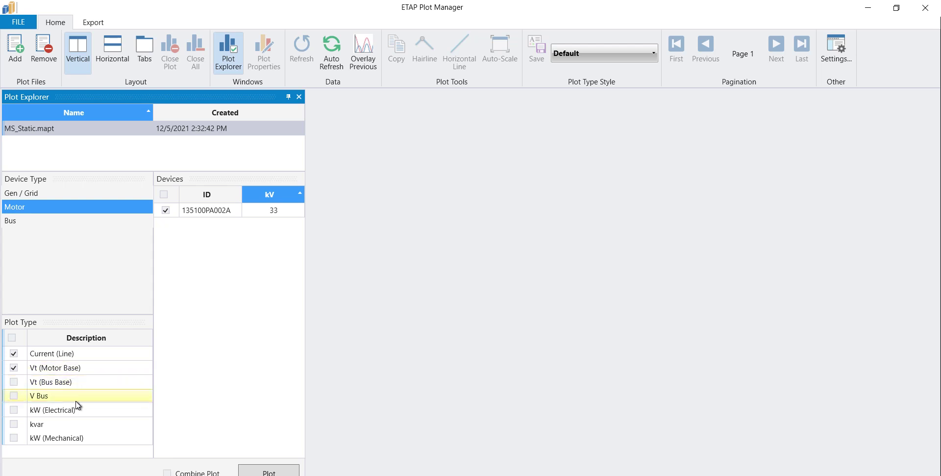
left_click(16, 396)
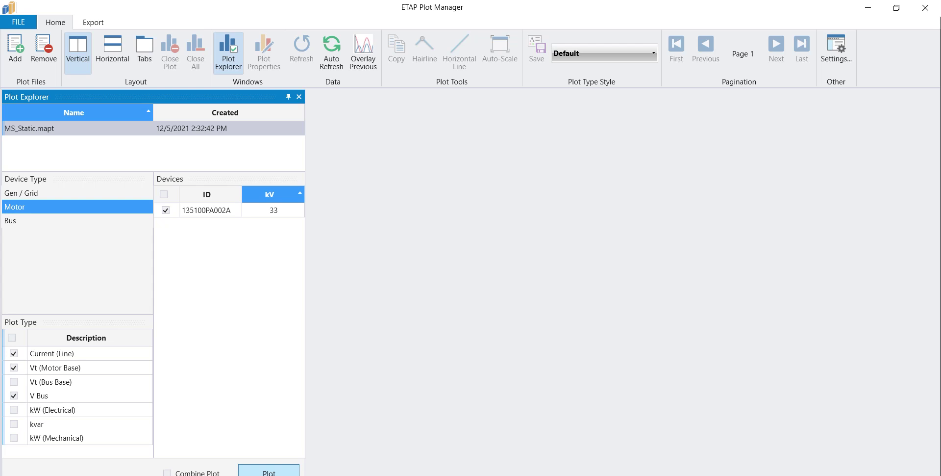
left_click(268, 472)
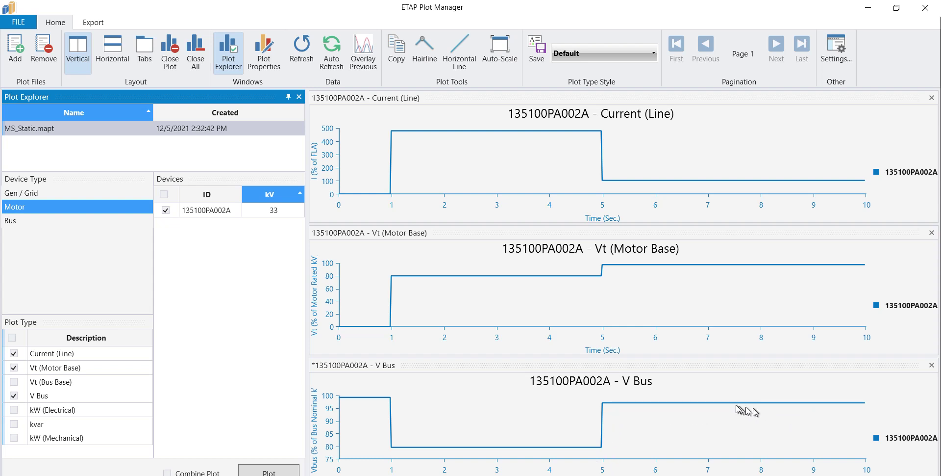
left_click(382, 474)
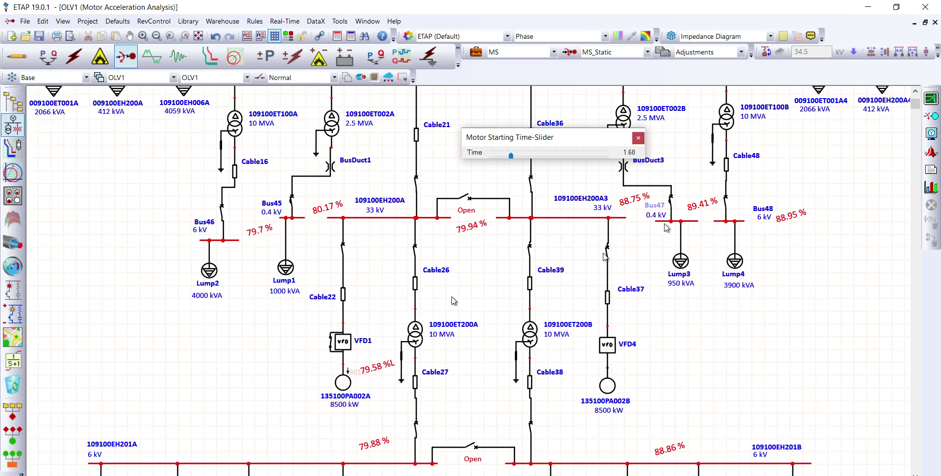
Close the time-slider and set VFD1's bypass switch status to Open for both load flow and short circuit analysis
left_click(639, 138)
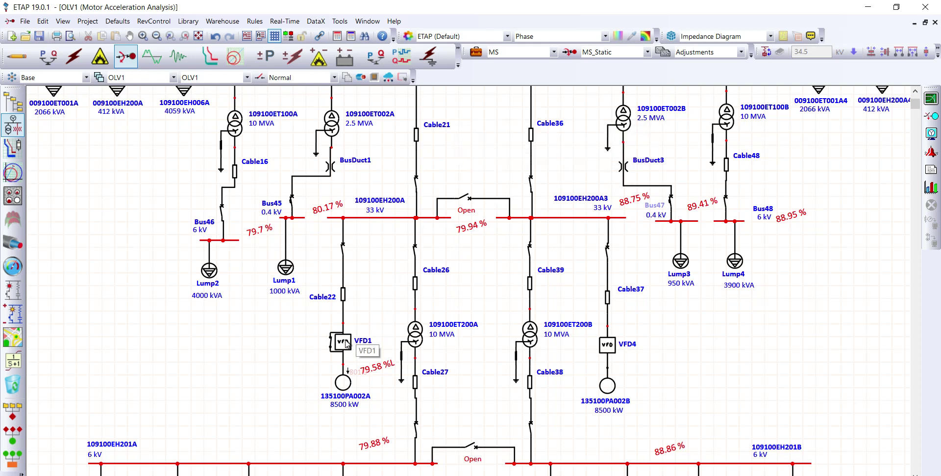
left_click(346, 343)
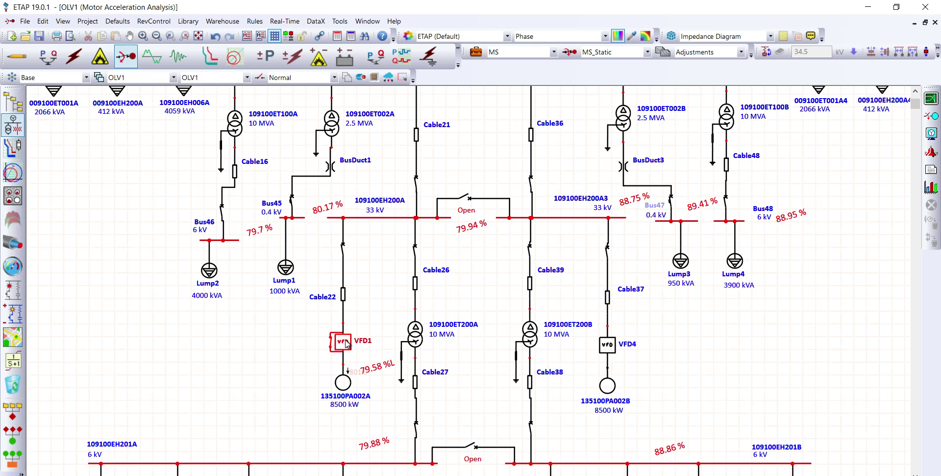
double_click(346, 344)
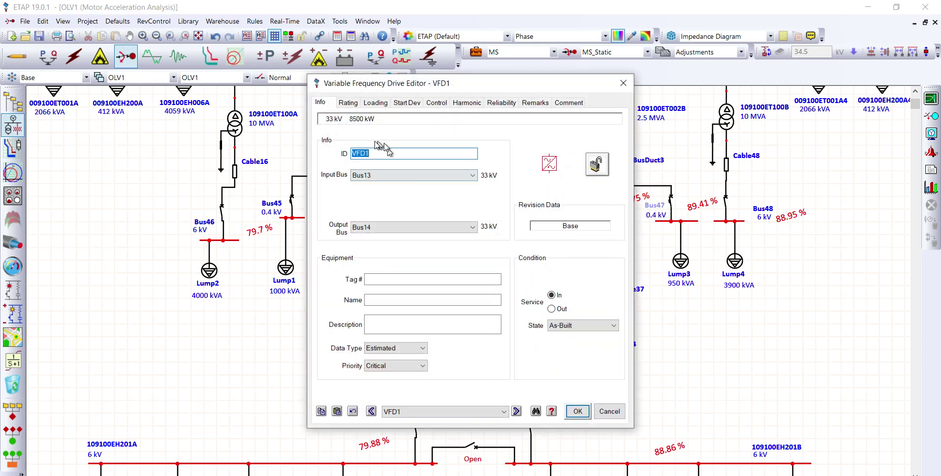
left_click(348, 102)
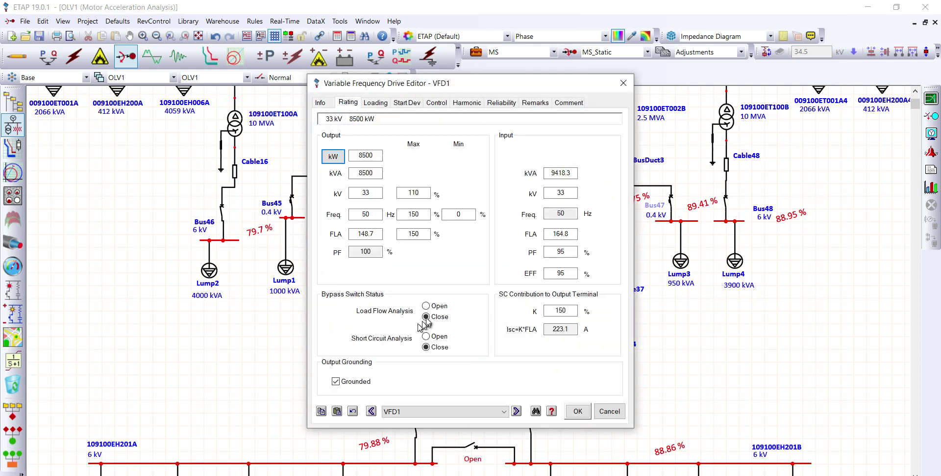
left_click(426, 306)
left_click(427, 336)
left_click(578, 411)
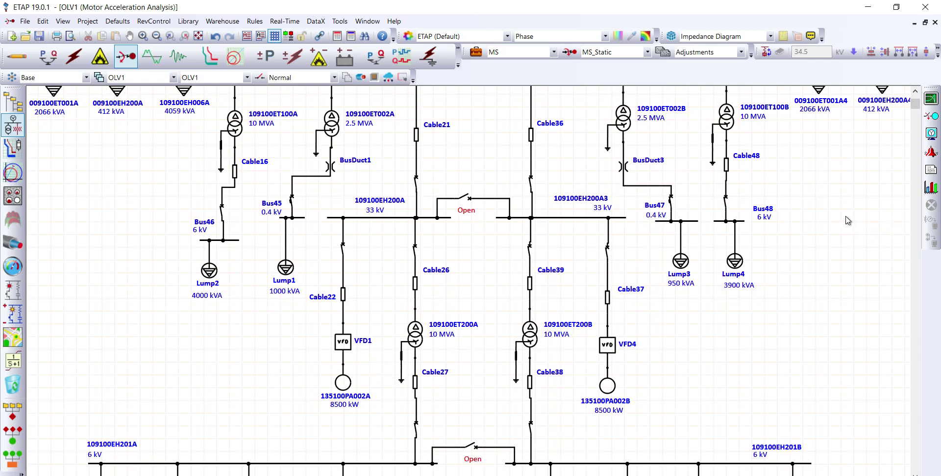
Try to run the static motor starting study with VFD1's bypass open, read the error report, and return to the one-line diagram
left_click(933, 117)
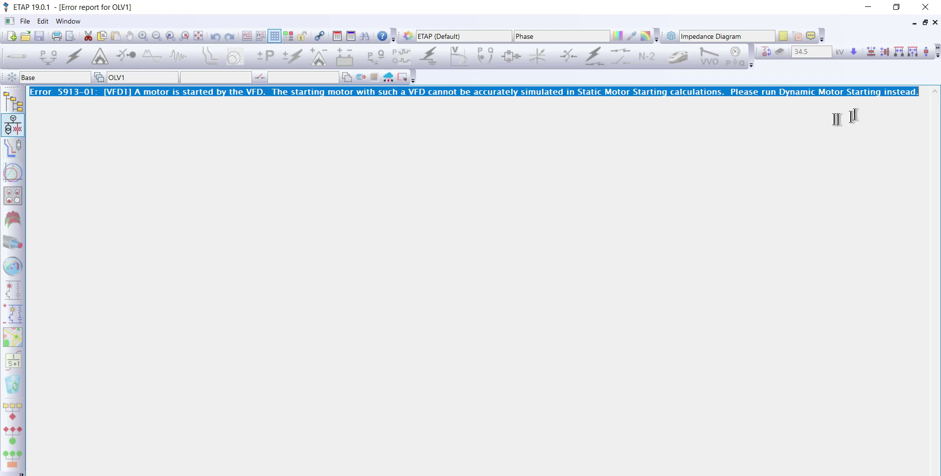
left_click(13, 125)
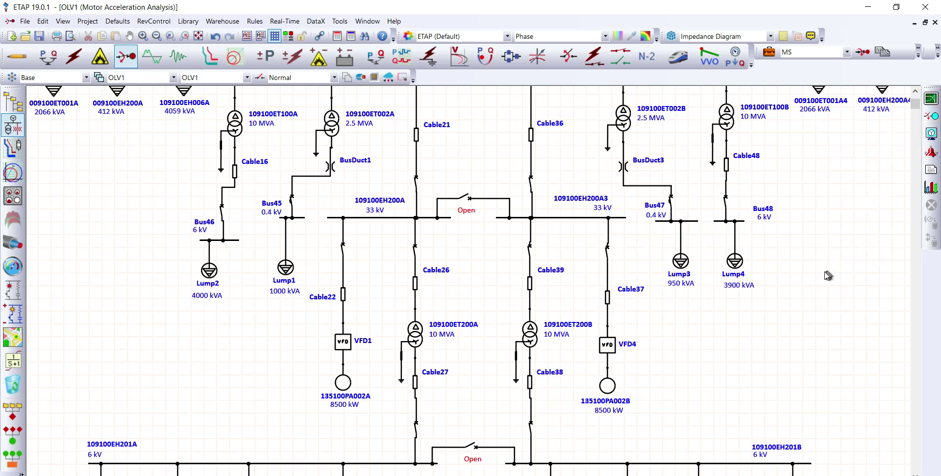
left_click(816, 475)
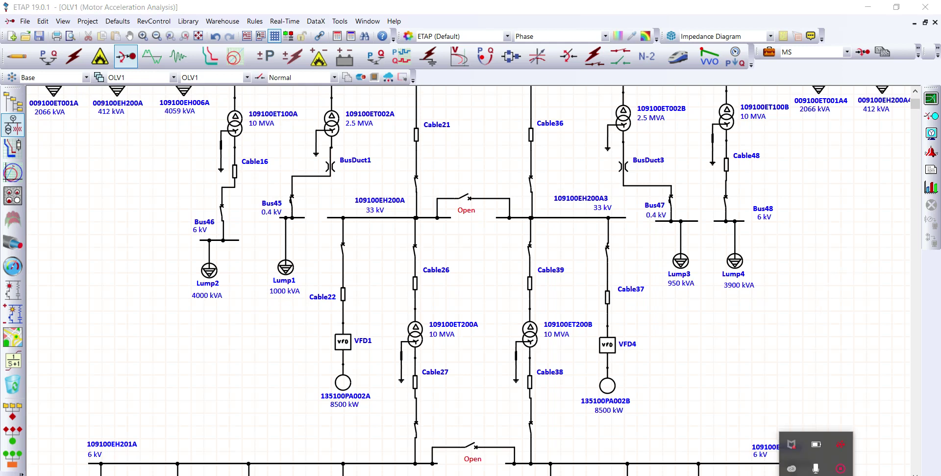